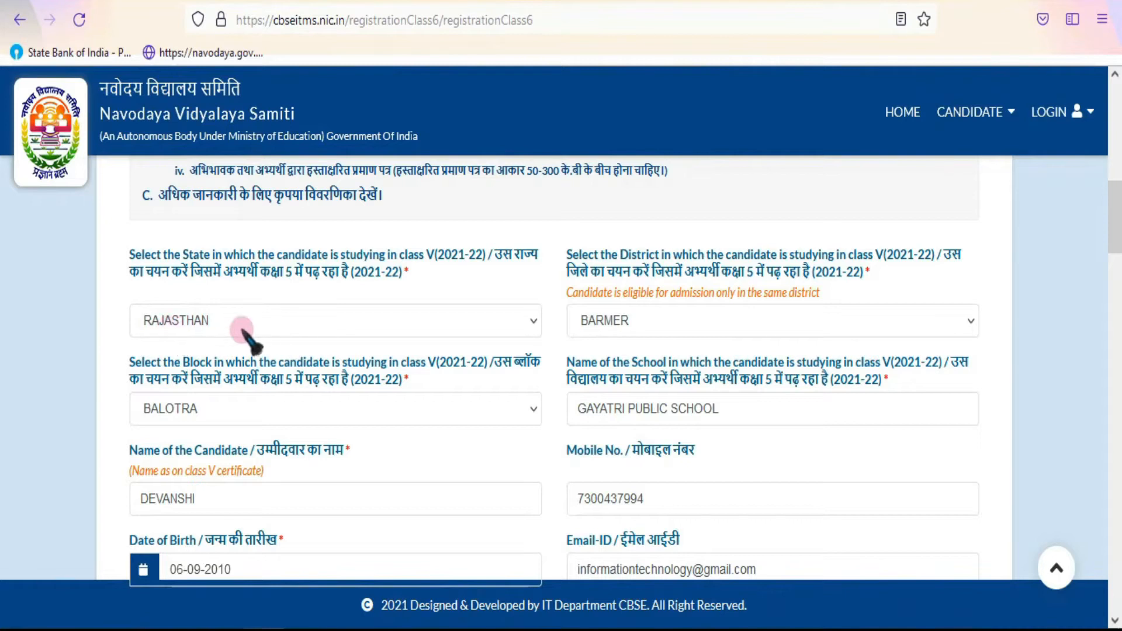
Step: Select BARMER as the candidate's study district and BALOTRA as the block
click(643, 321)
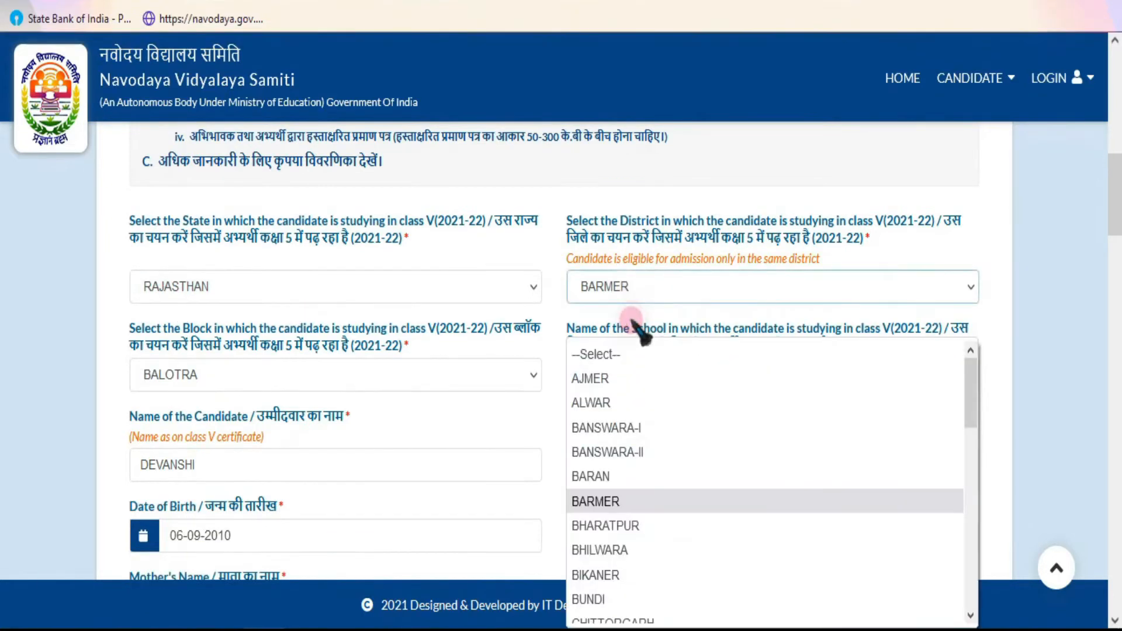
click(609, 502)
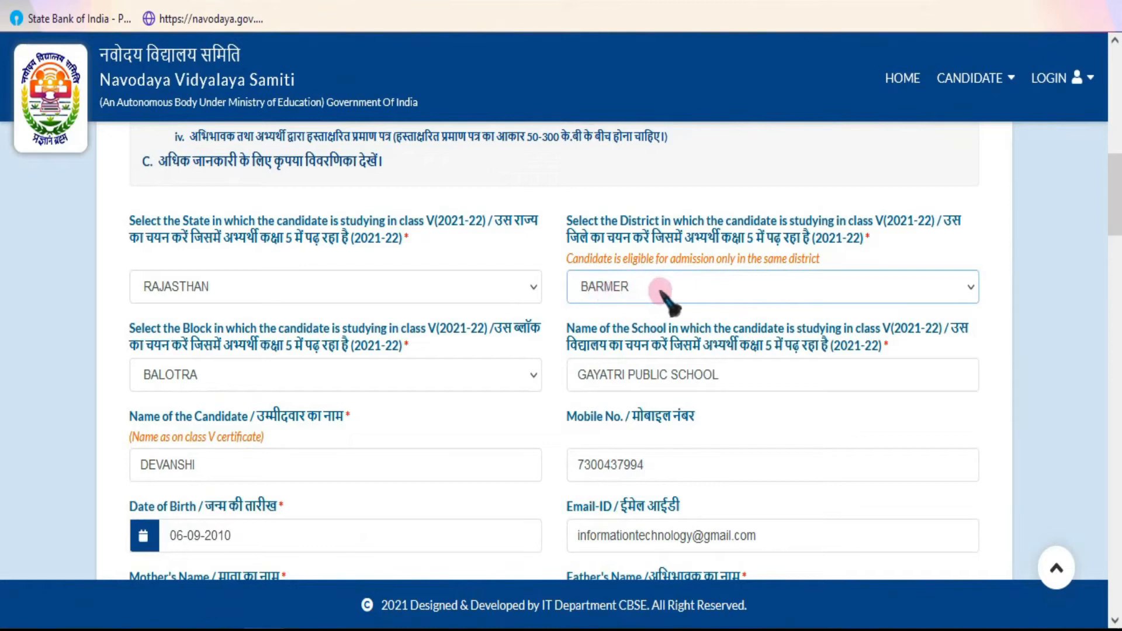
click(263, 377)
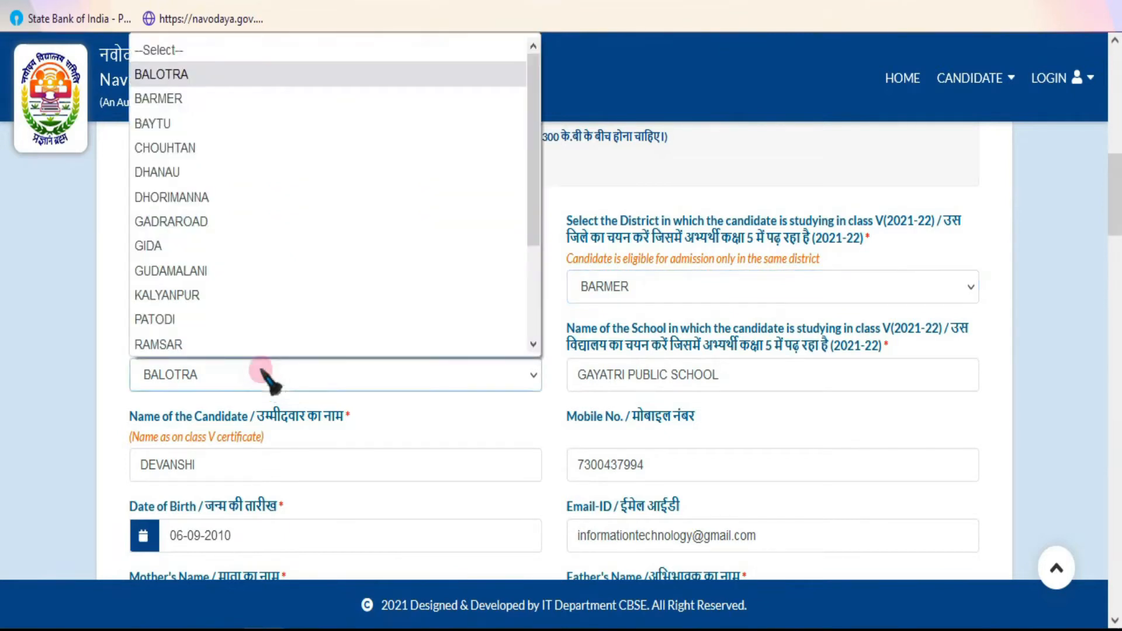
click(193, 74)
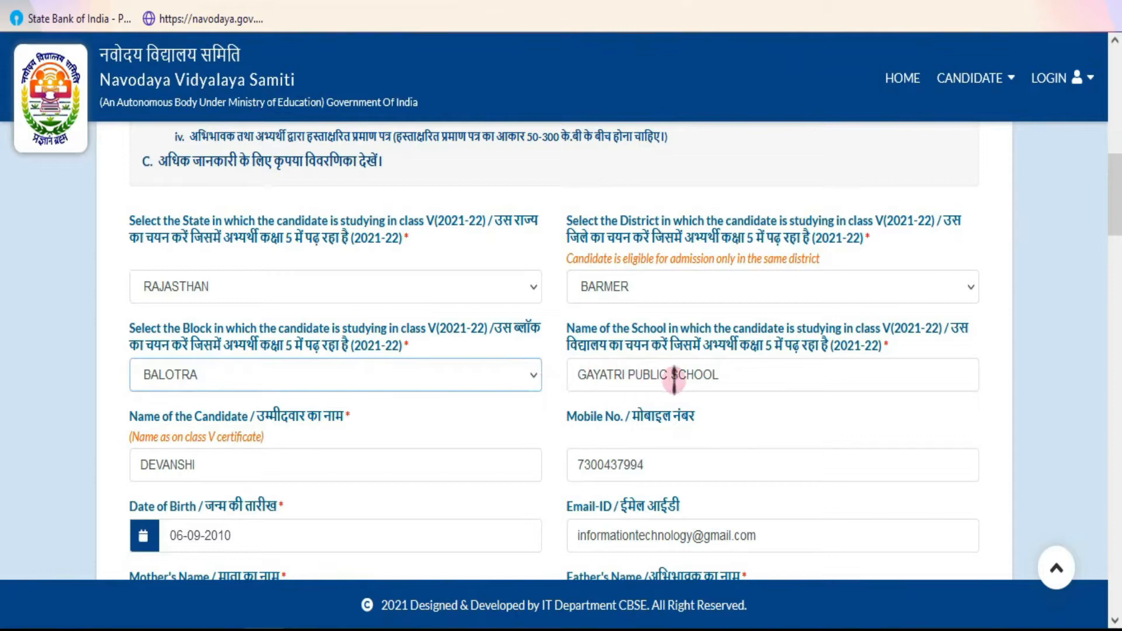
Step: Review the school name, candidate name and mobile number entries in the registration form
click(732, 376)
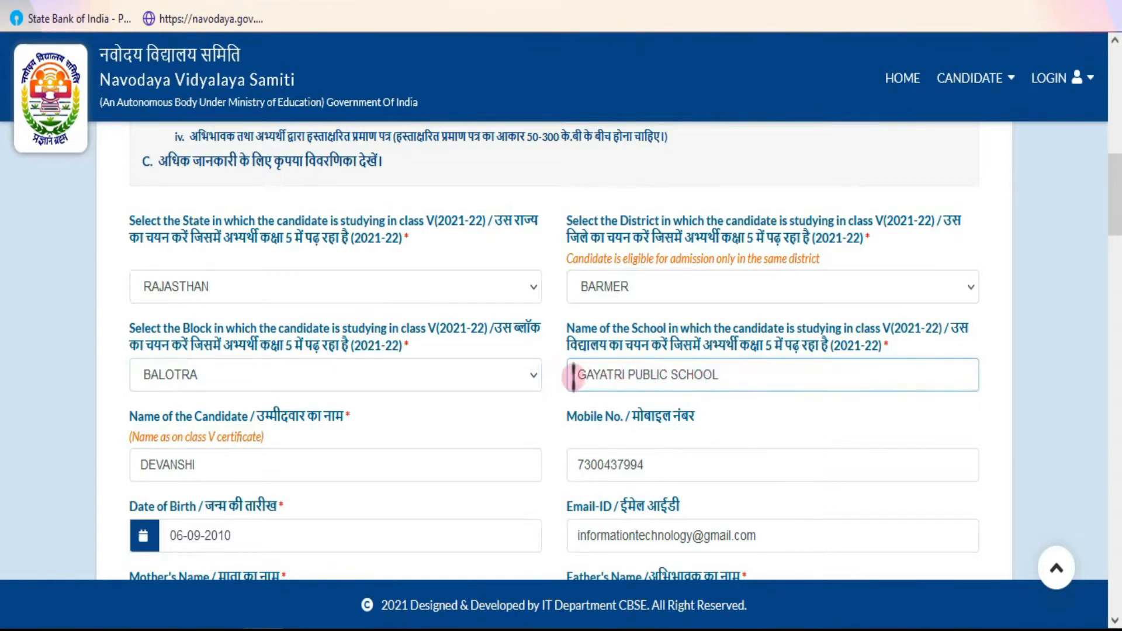
drag(571, 376, 742, 376)
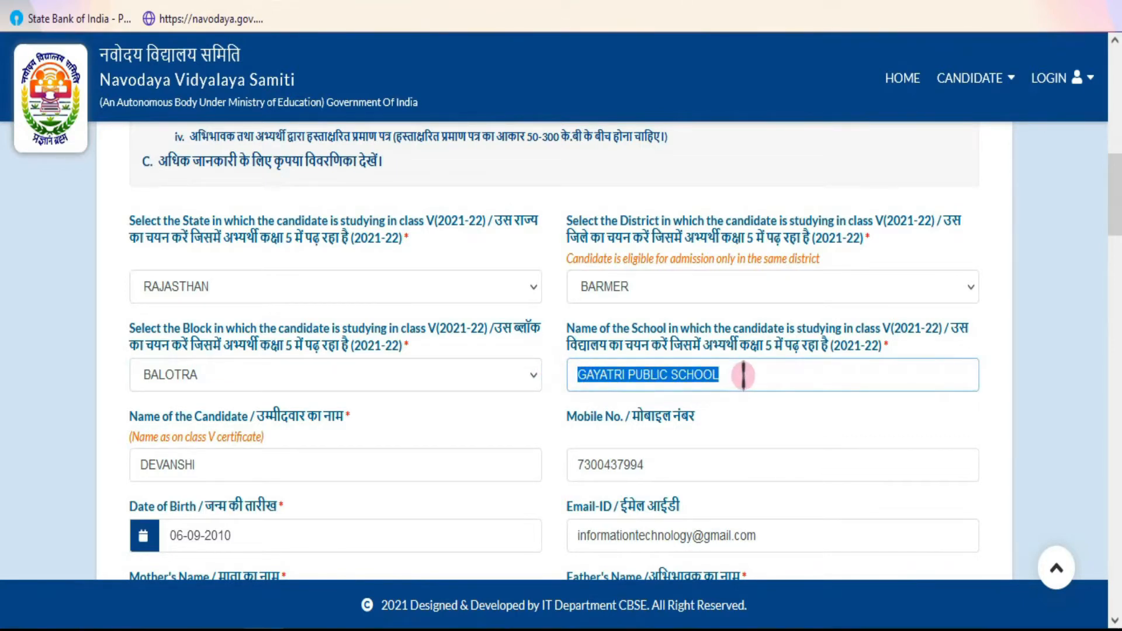
click(744, 374)
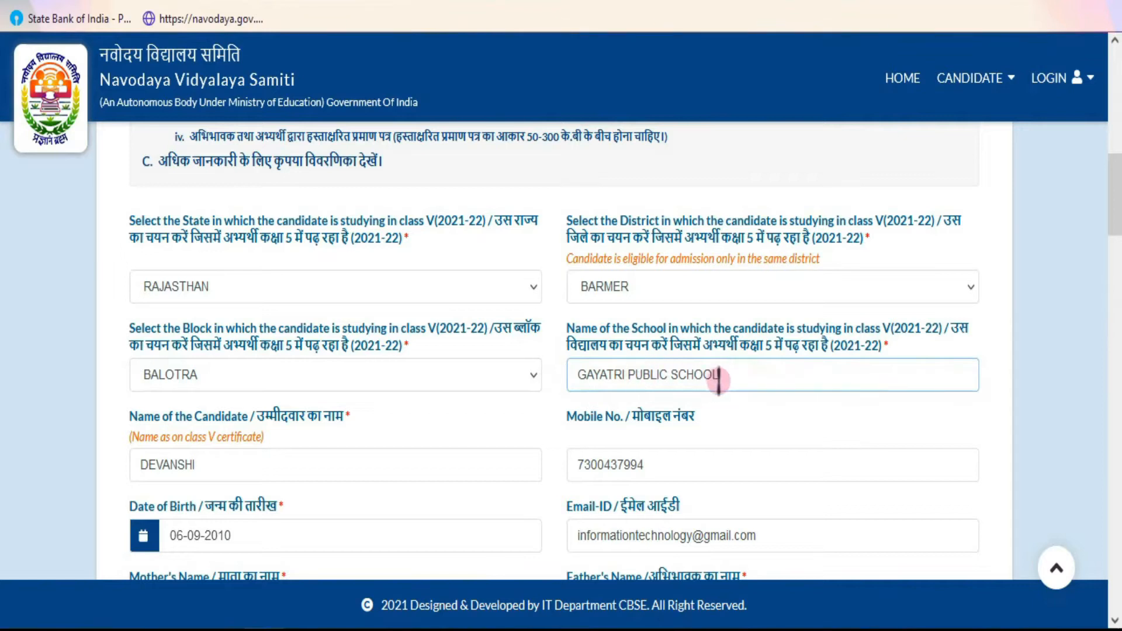
click(225, 466)
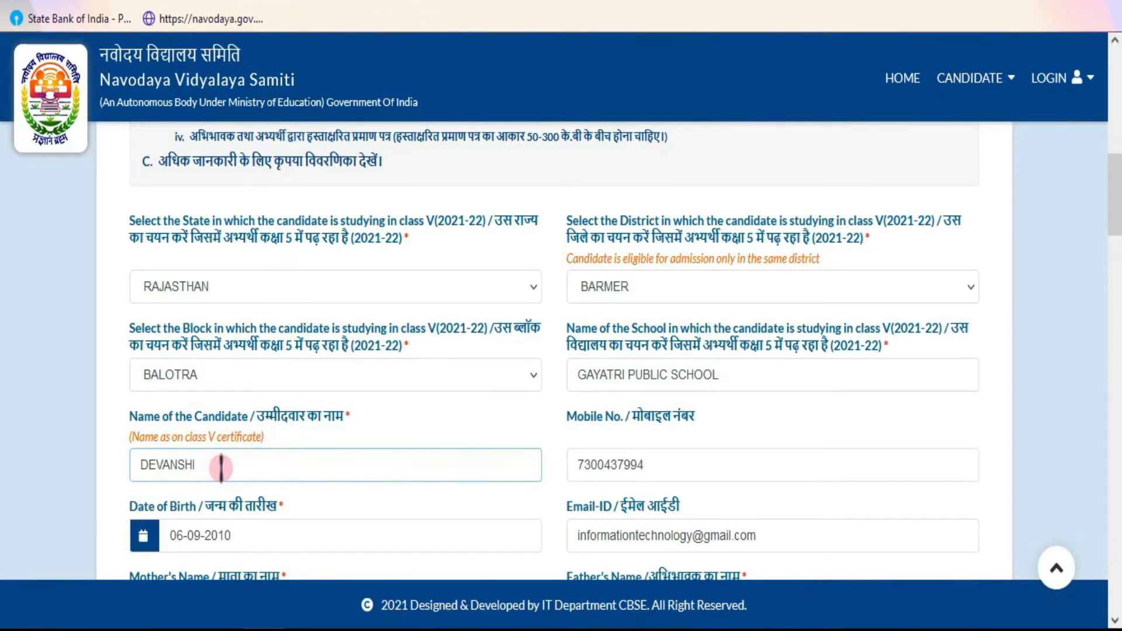
click(668, 466)
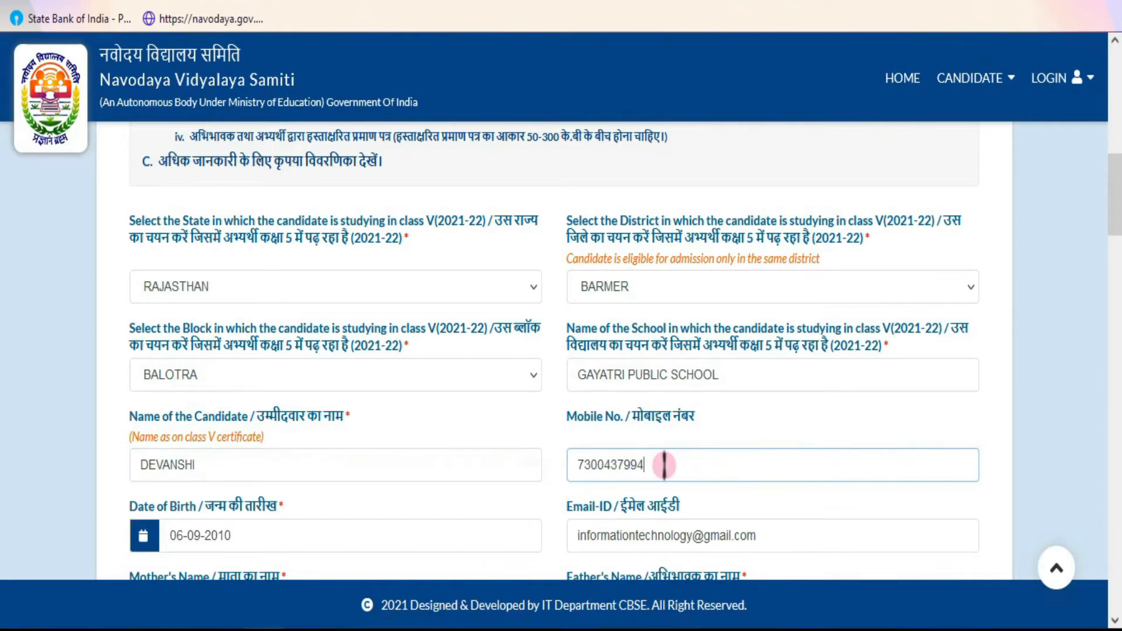
Step: Check the candidate's date of birth in its calendar and review the email entry
scroll(421, 459, down, 3)
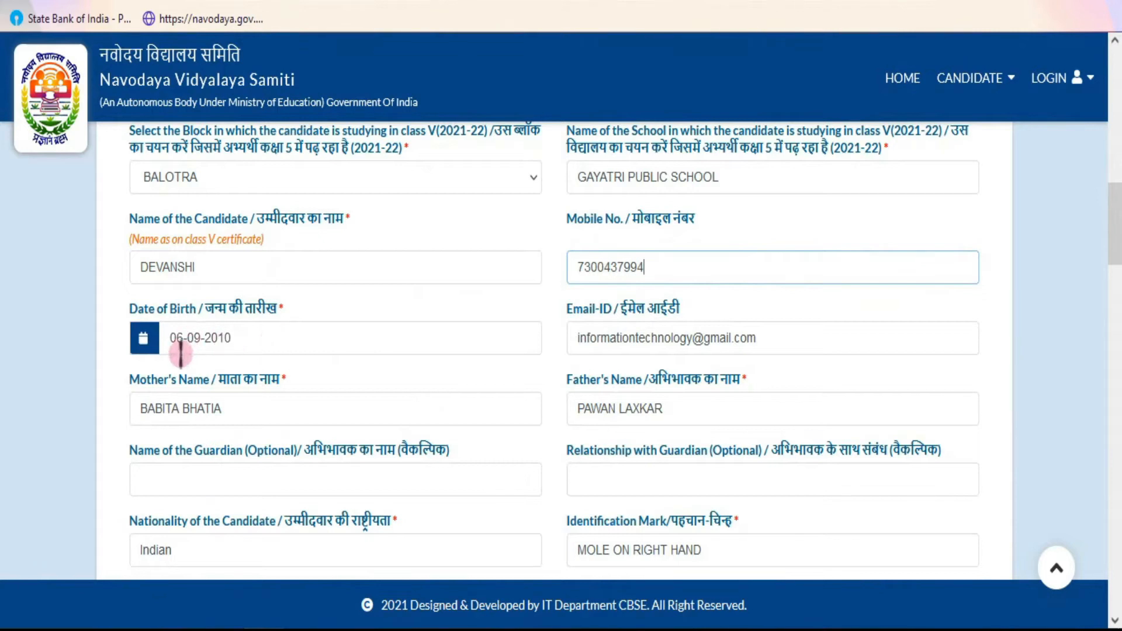
click(144, 338)
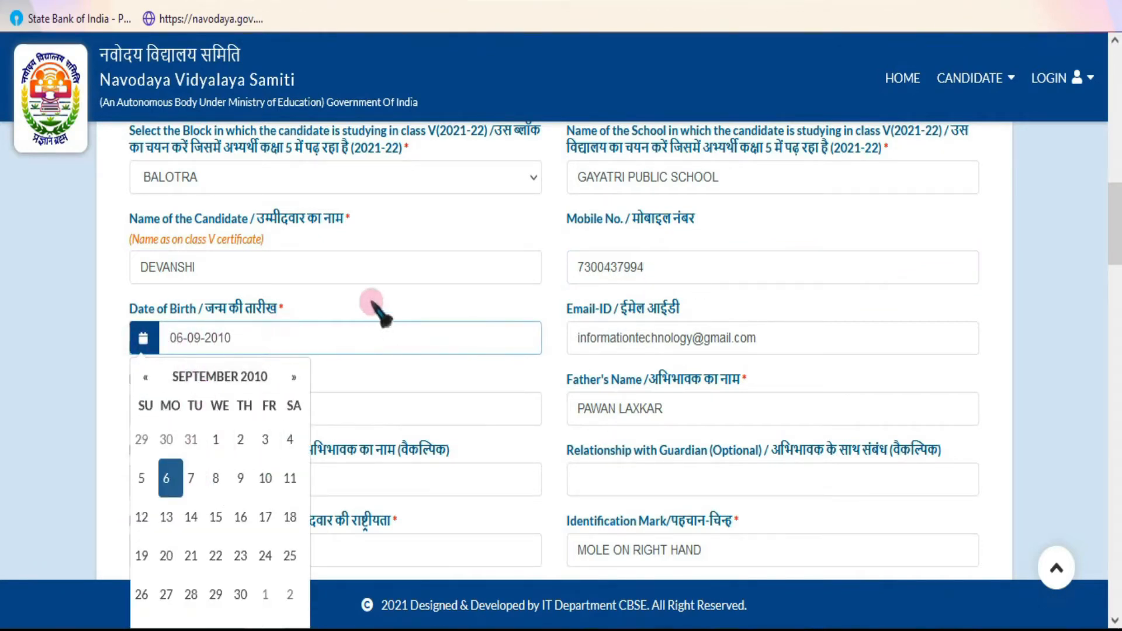
click(363, 323)
click(780, 341)
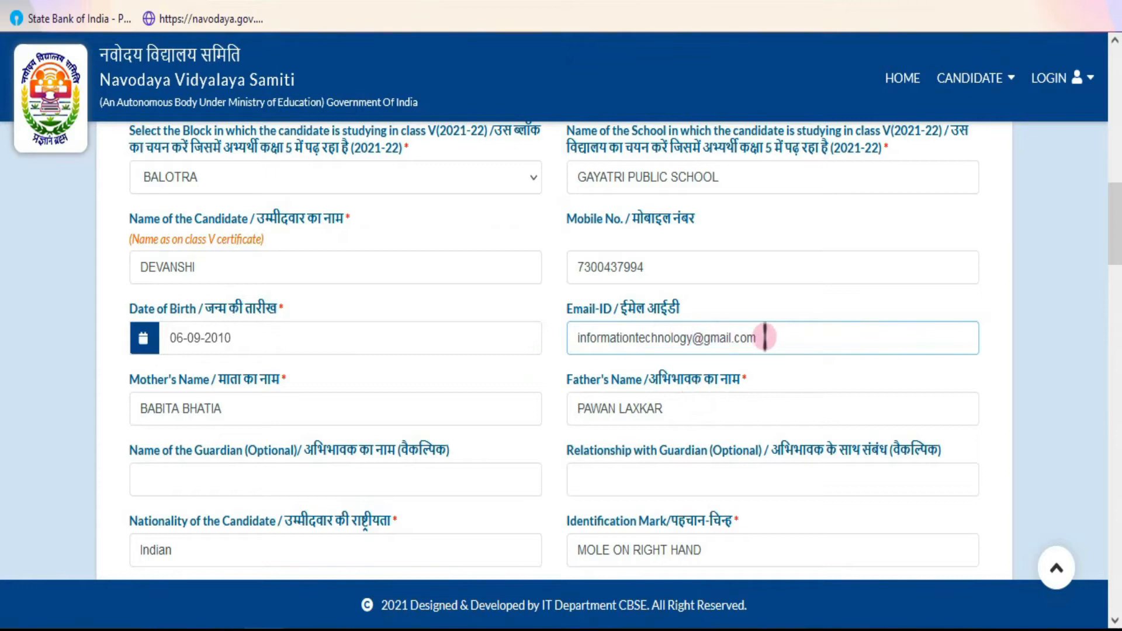
Step: Review the mother's and father's name entries and the optional guardian name and relationship fields
click(264, 412)
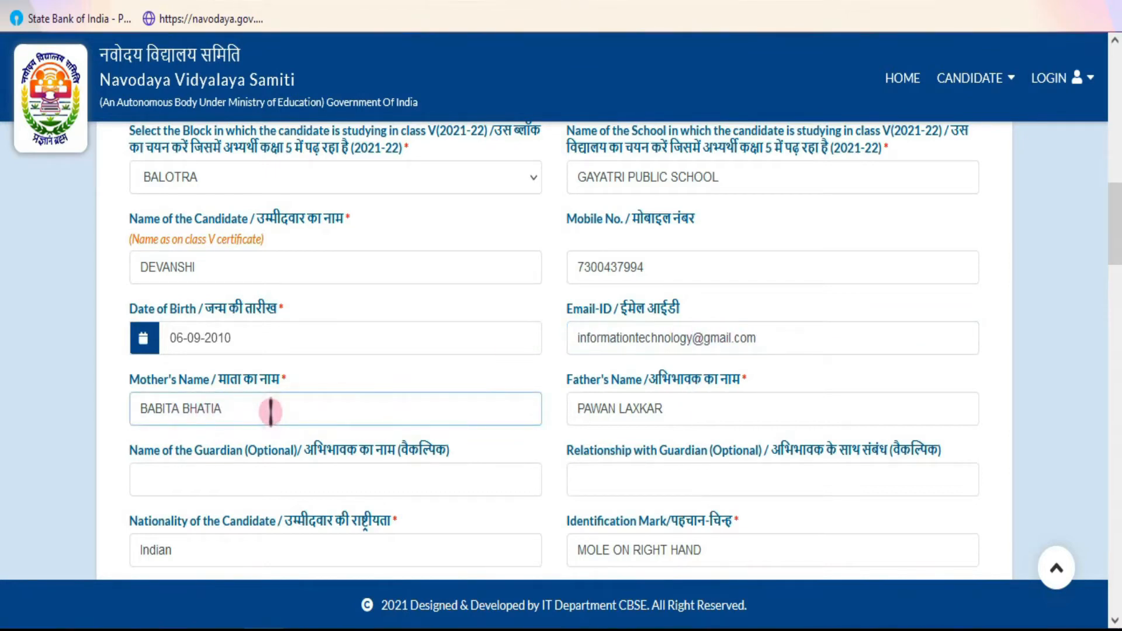
click(707, 404)
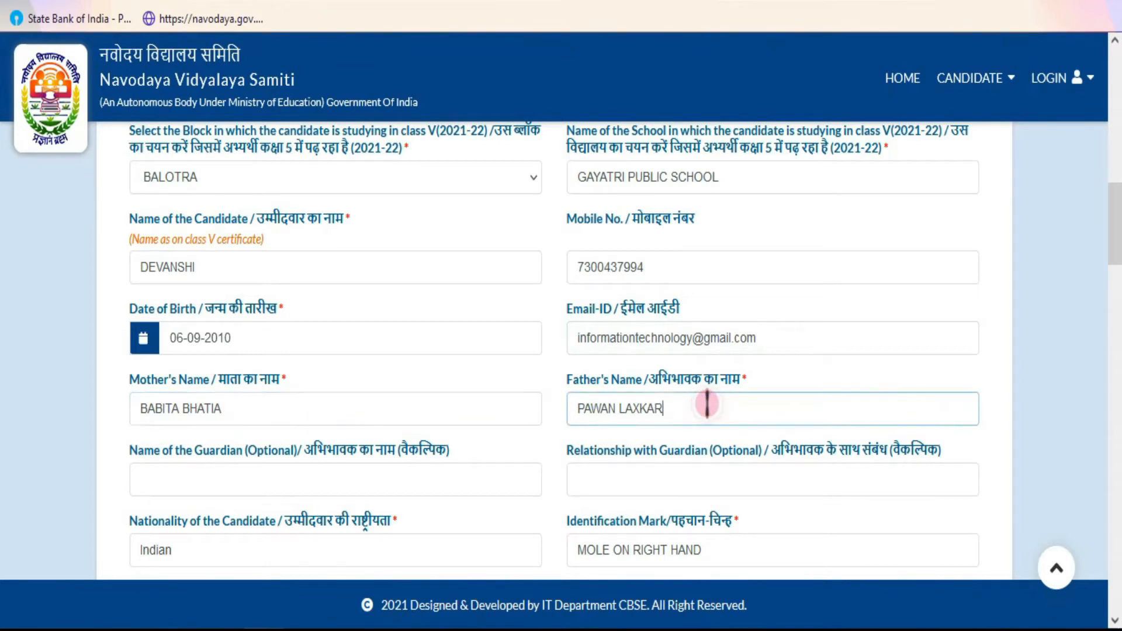
drag(573, 401, 692, 404)
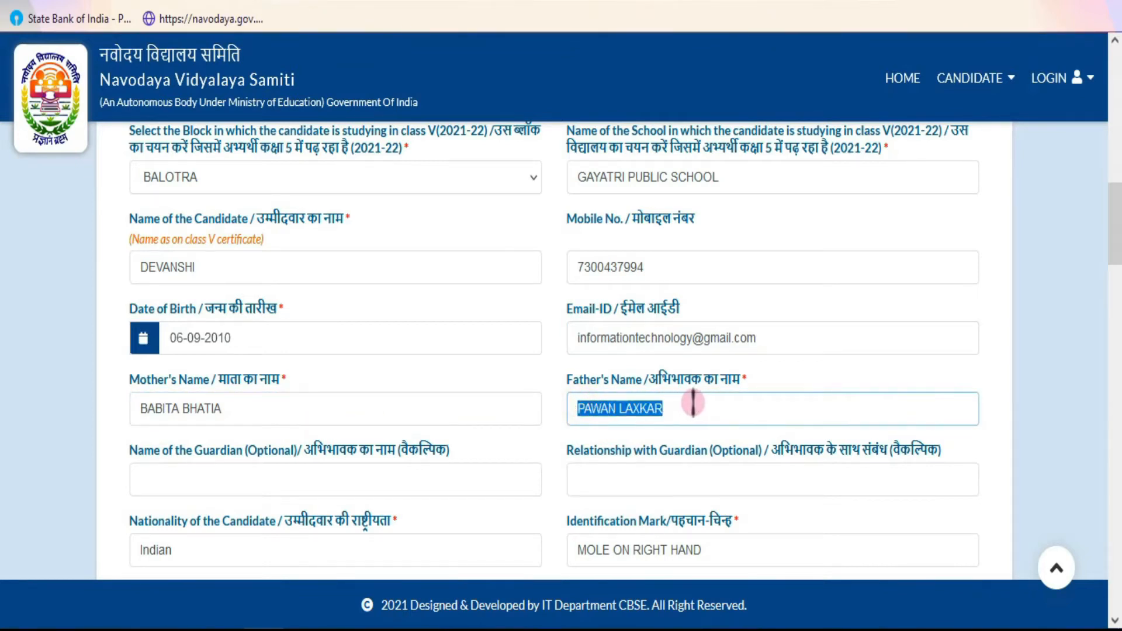
click(692, 408)
click(286, 478)
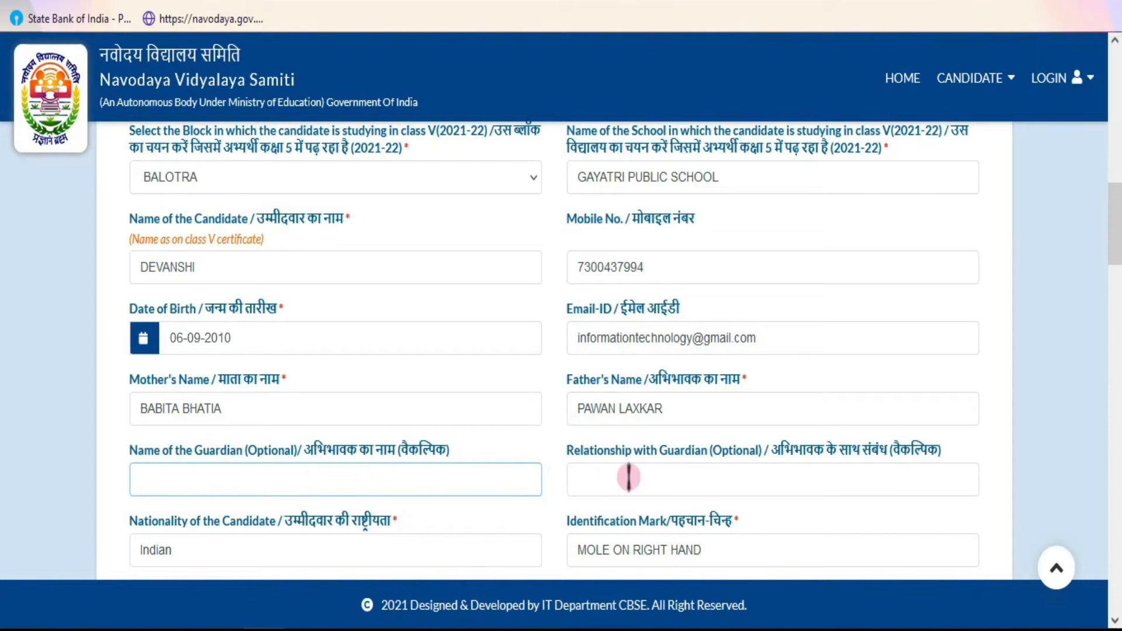
click(731, 474)
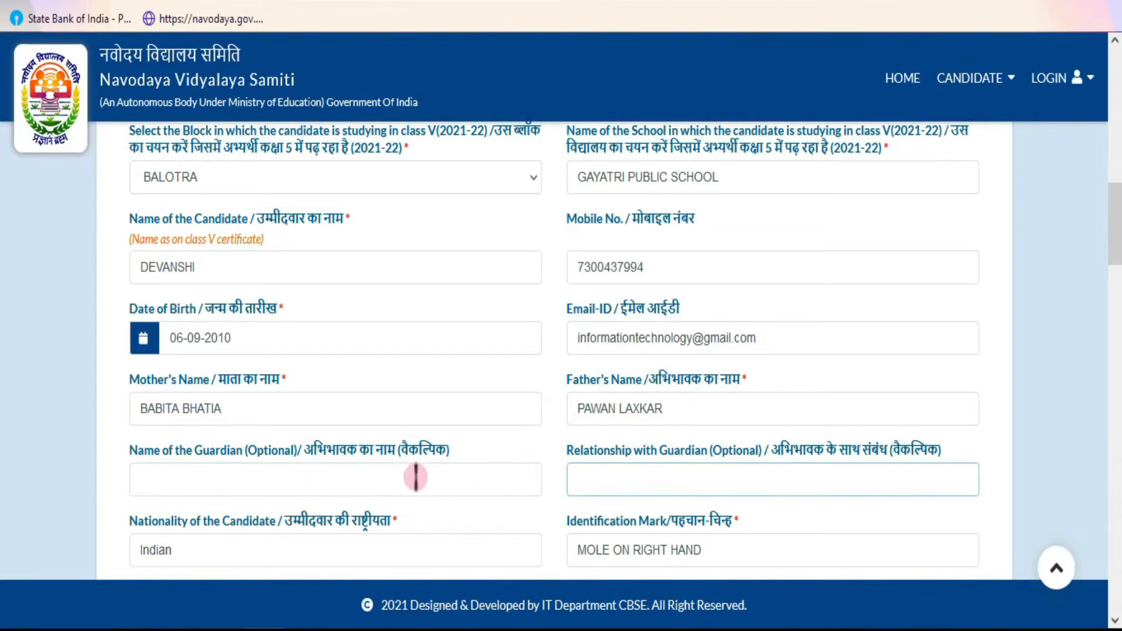
click(325, 481)
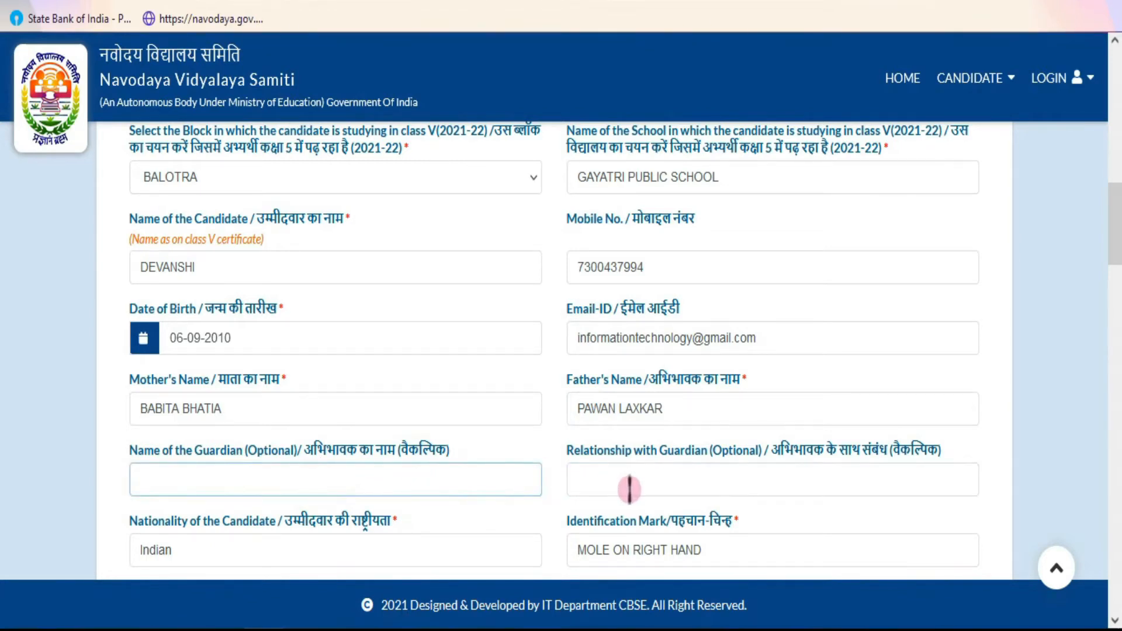
click(643, 483)
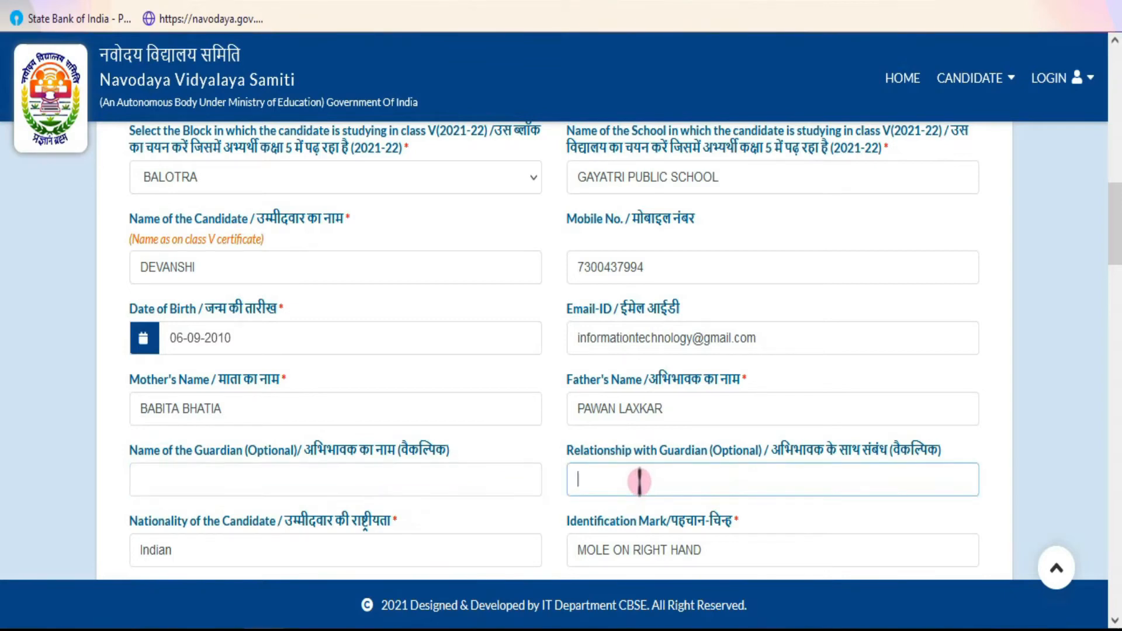
Step: Review the candidate's nationality and identification mark entries
scroll(639, 481, down, 3)
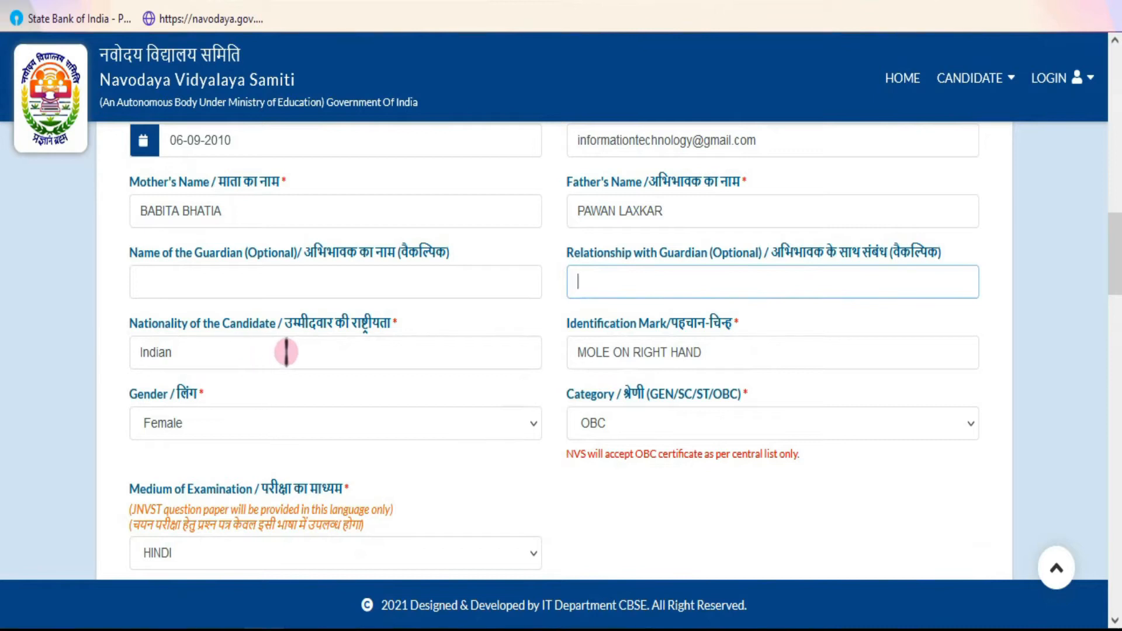
click(360, 351)
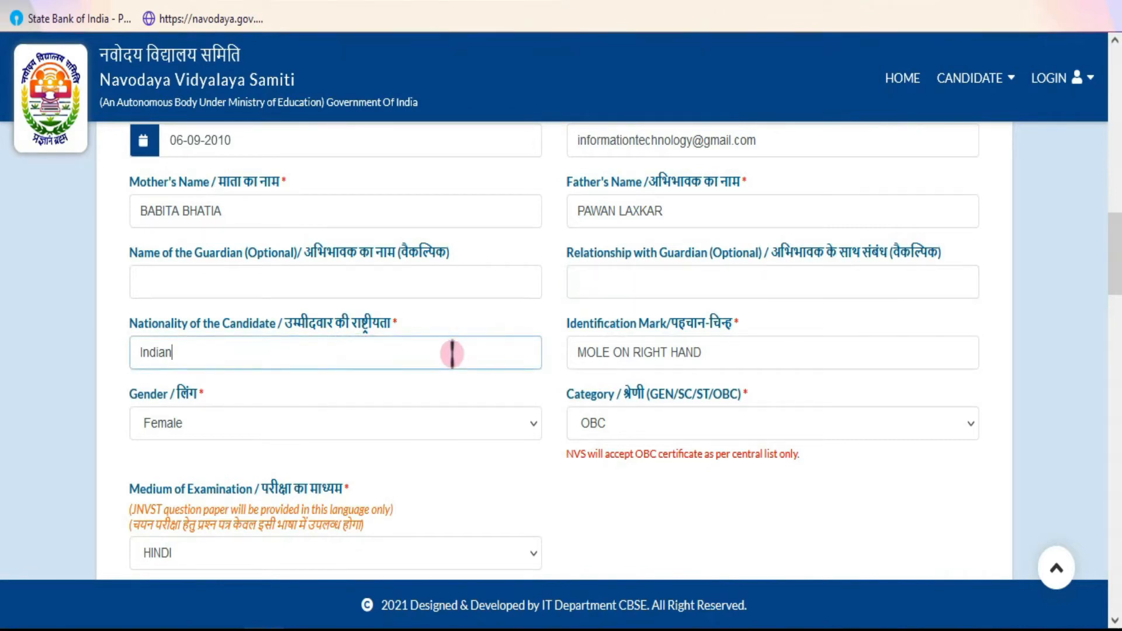
click(723, 354)
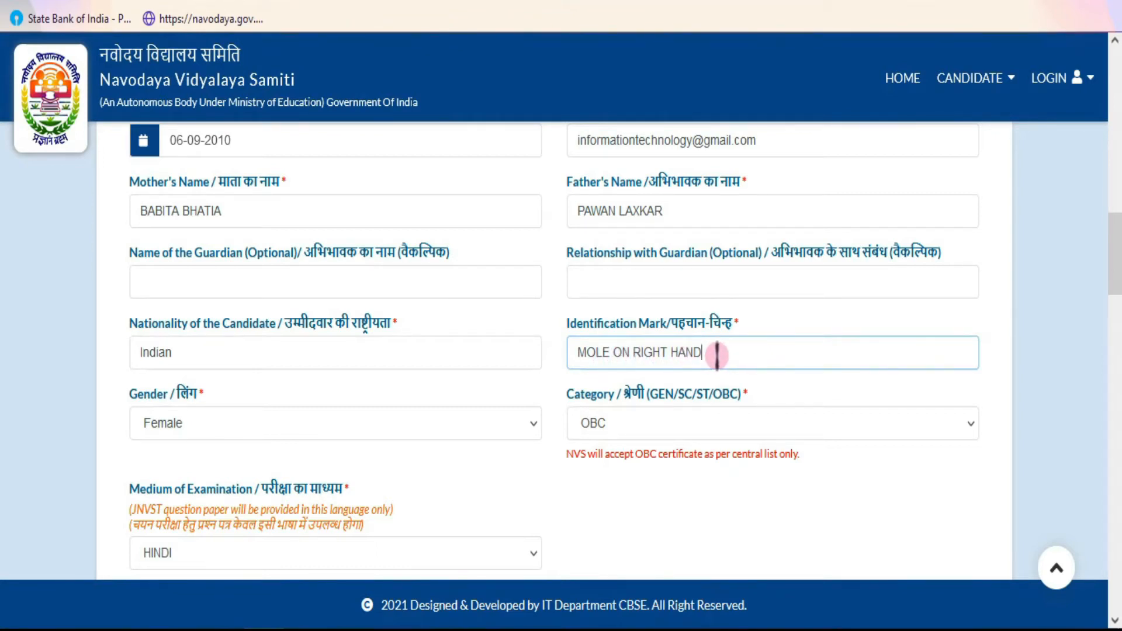
Step: Examine the available gender and category options without changing the current selections
click(202, 427)
click(201, 426)
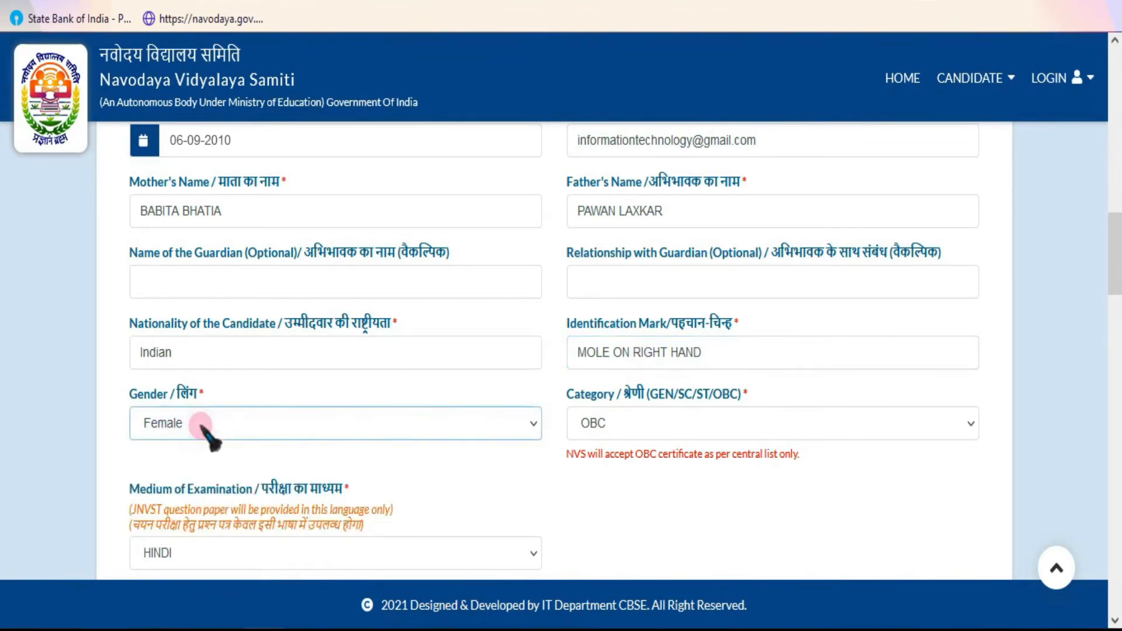
click(202, 429)
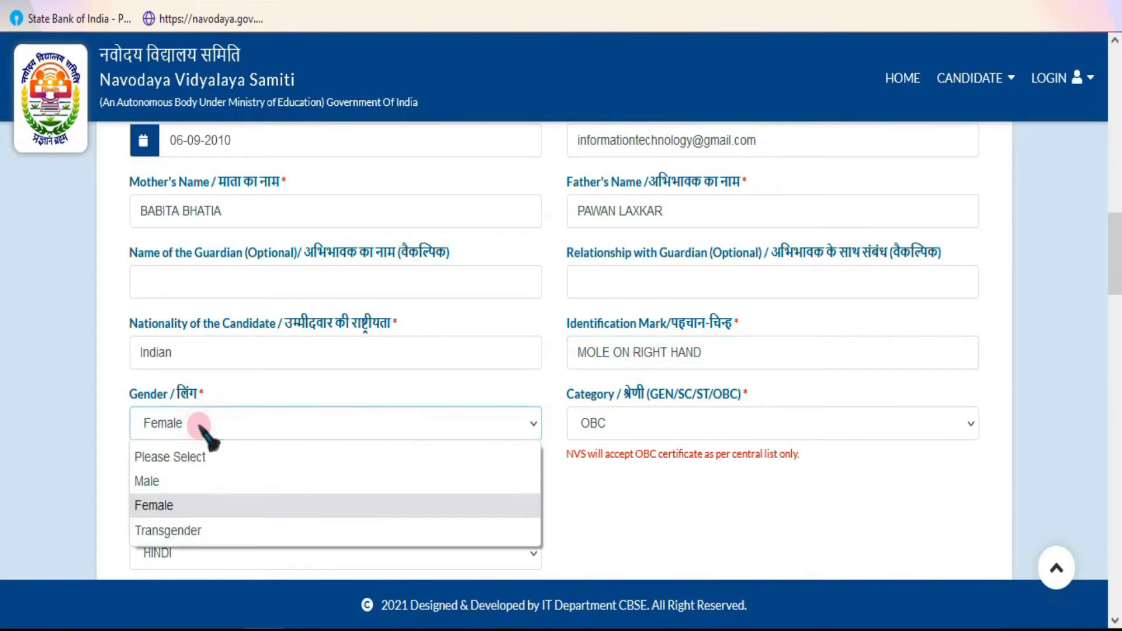
click(202, 430)
scroll(660, 409, down, 2)
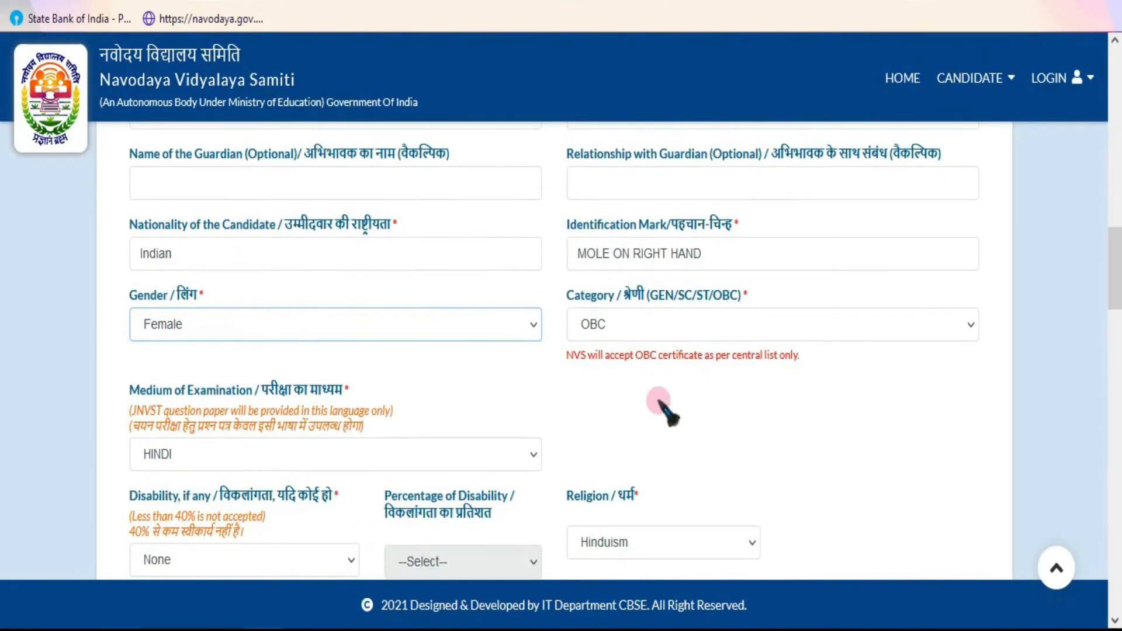
click(628, 327)
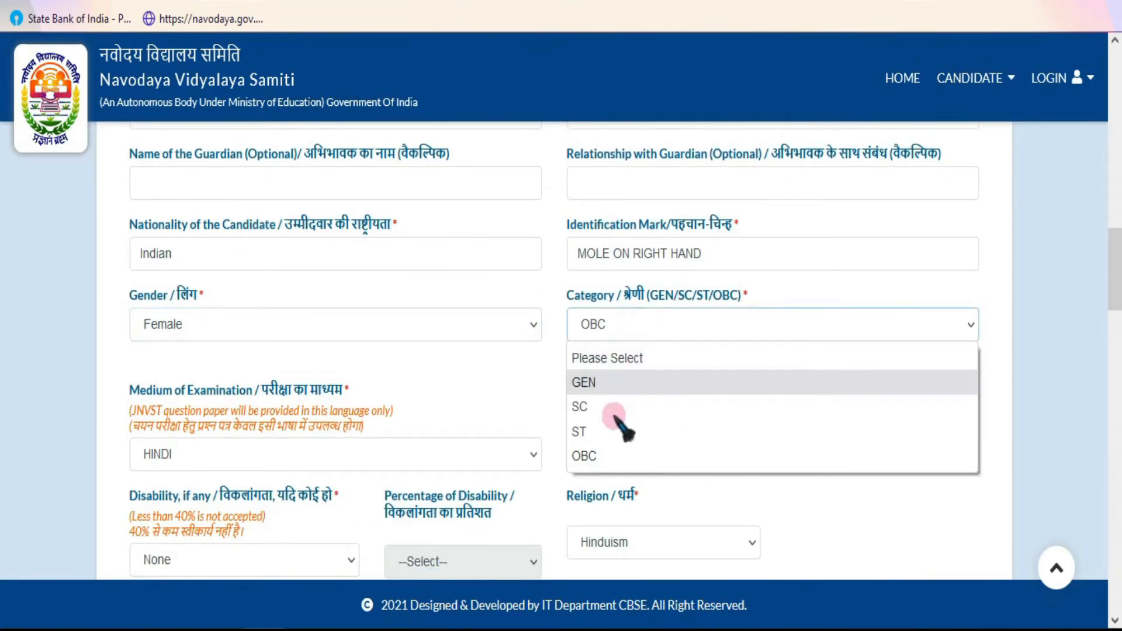
click(649, 323)
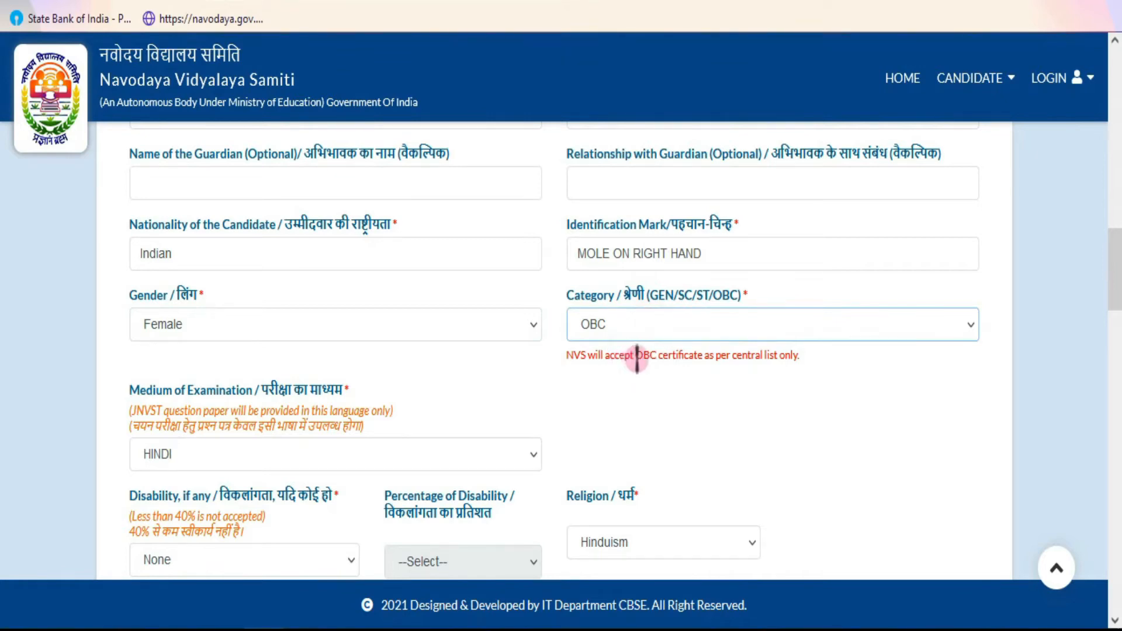
Step: Examine the choices for medium of examination and disability, leaving both selections as they are
scroll(321, 338, down, 5)
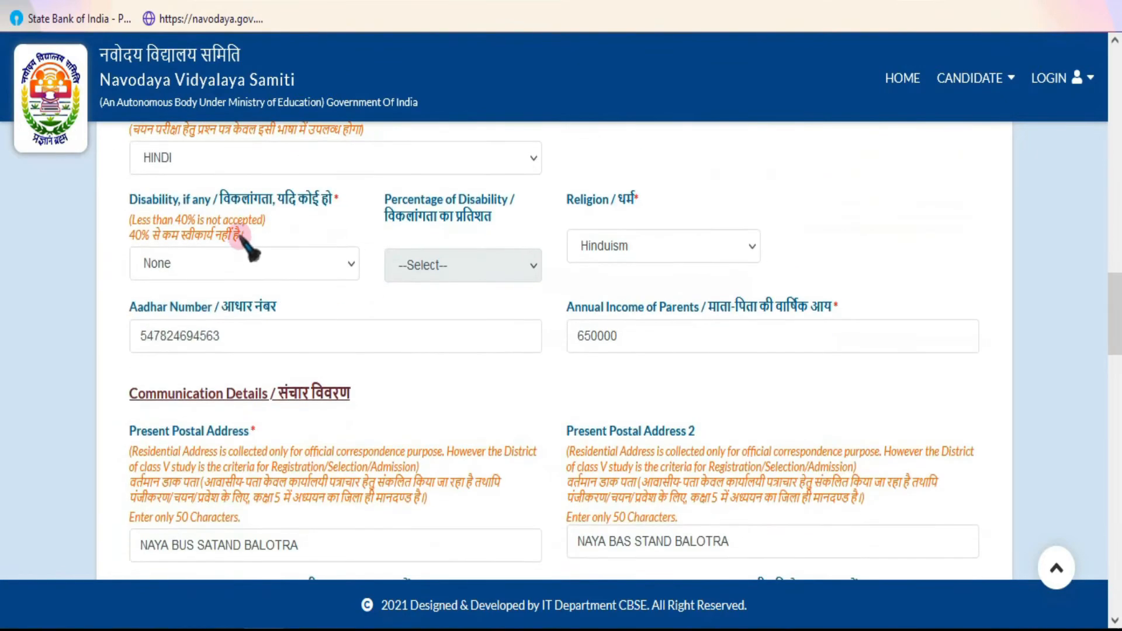
scroll(245, 202, up, 2)
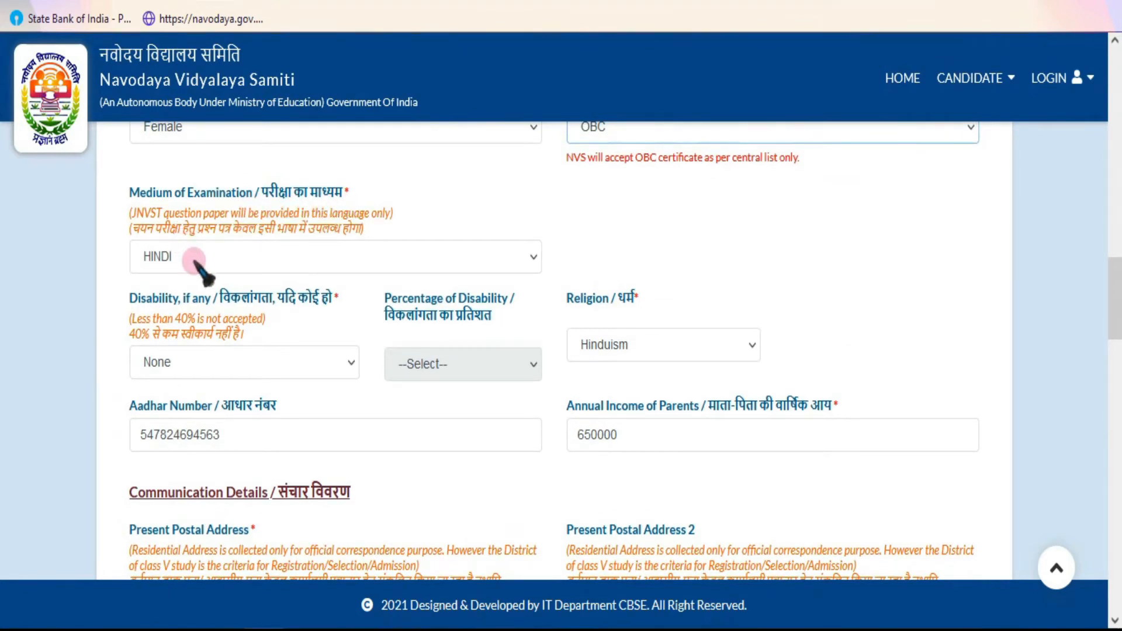
click(231, 263)
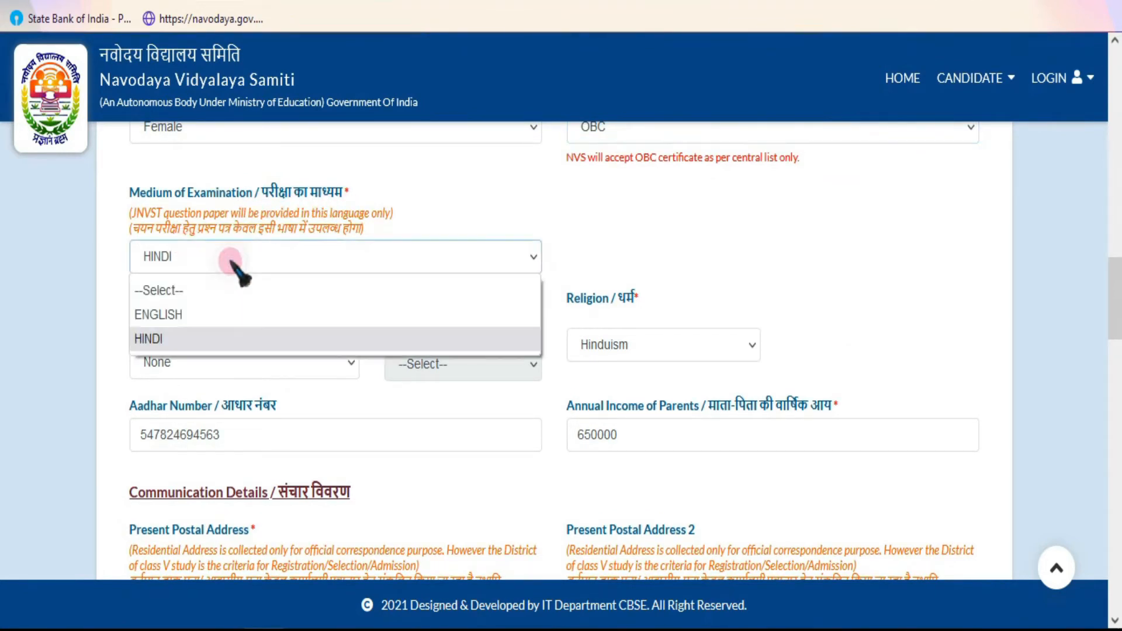
click(233, 263)
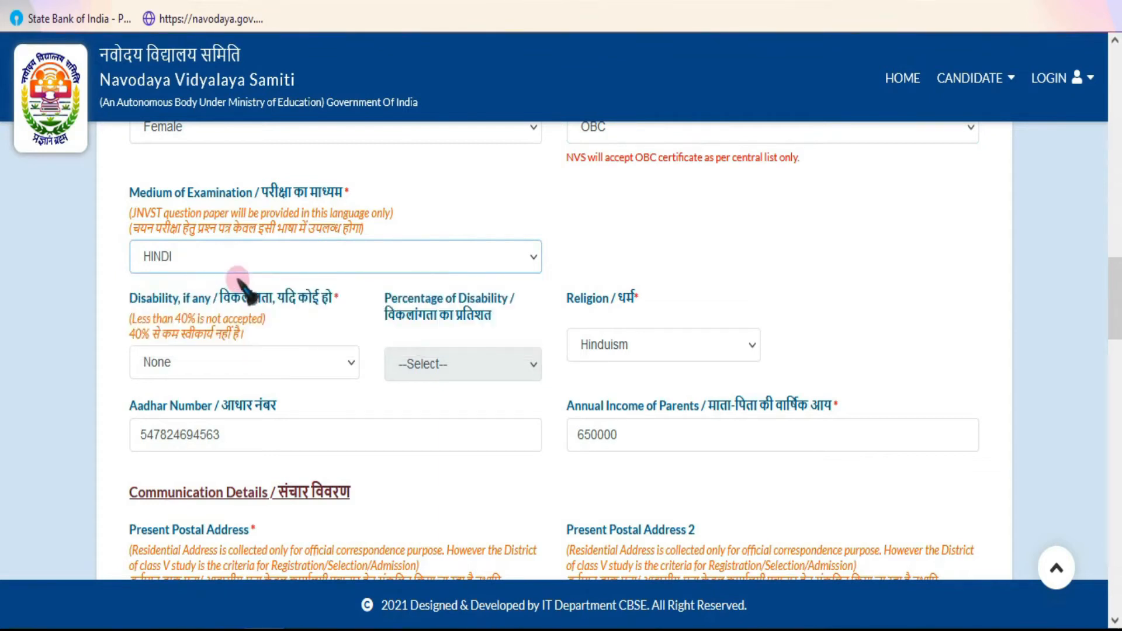
click(206, 257)
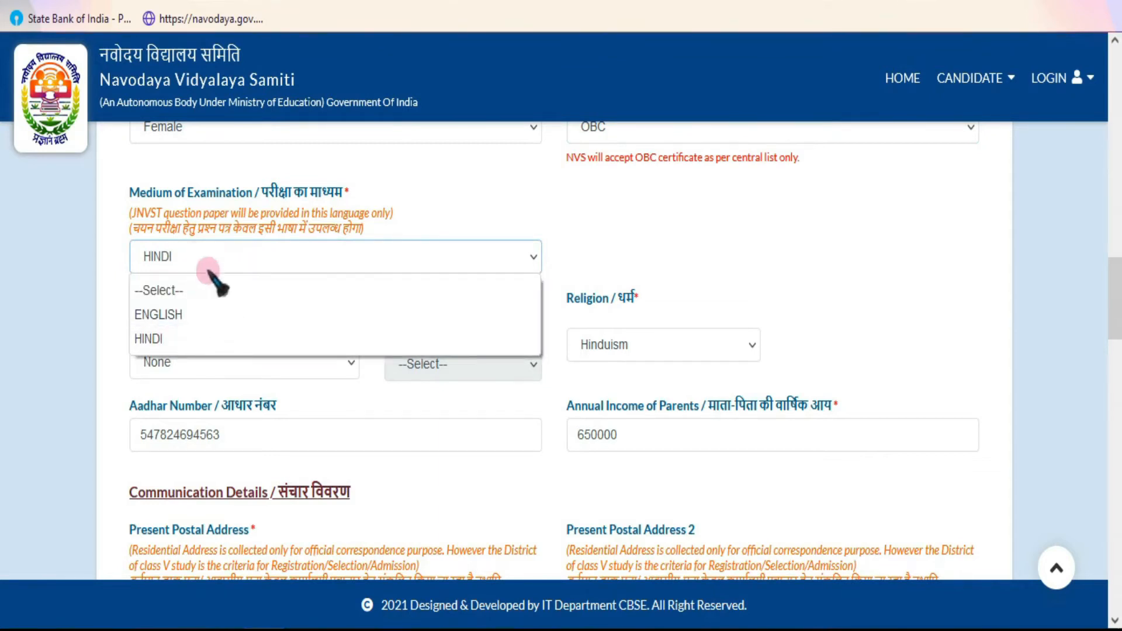
click(230, 255)
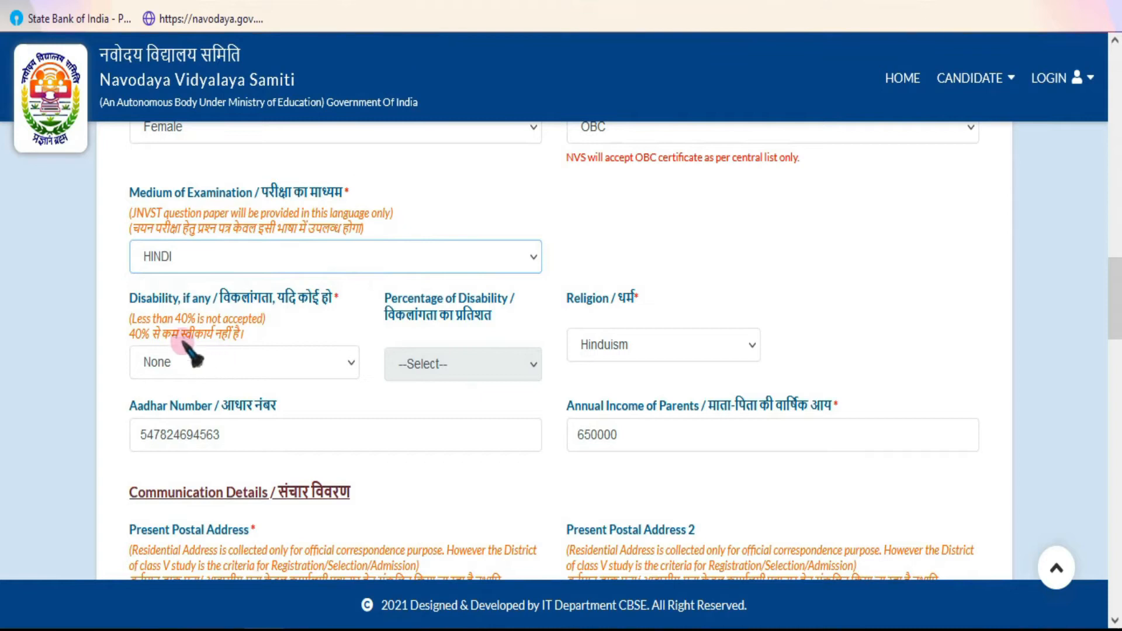
click(258, 364)
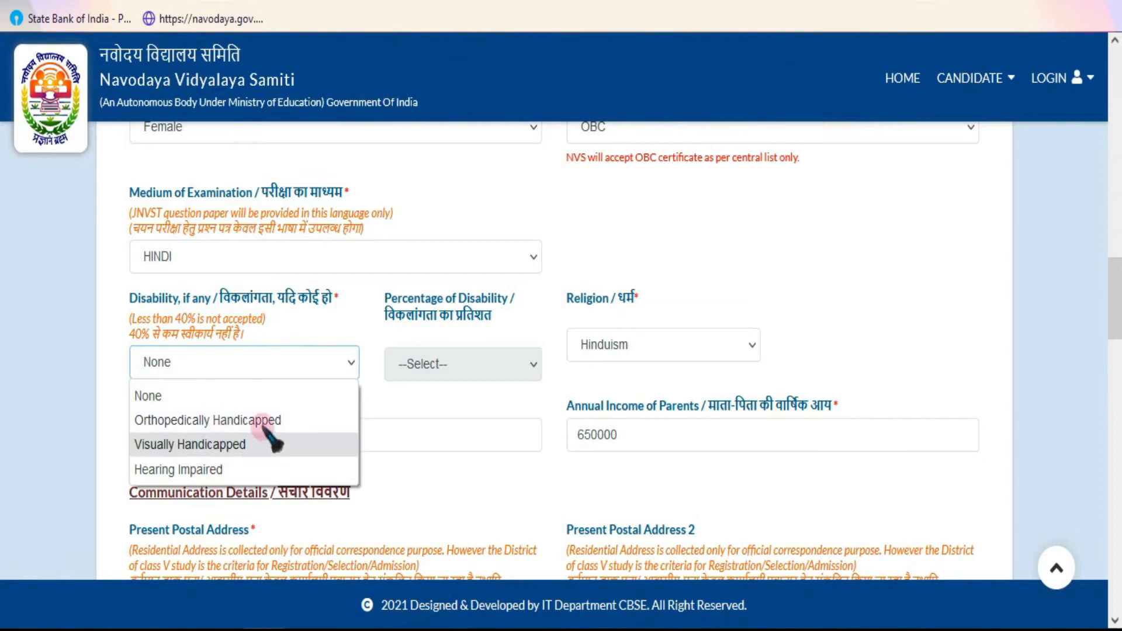
click(478, 356)
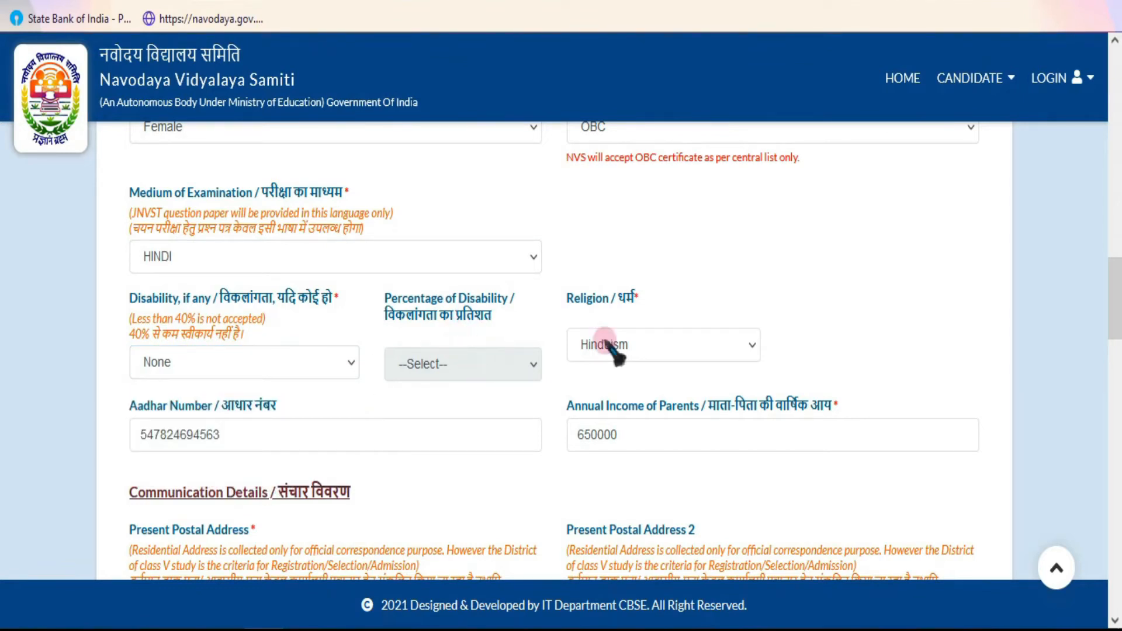
Step: Examine the available religion options and review the Aadhaar number and parents' annual income entries
click(651, 344)
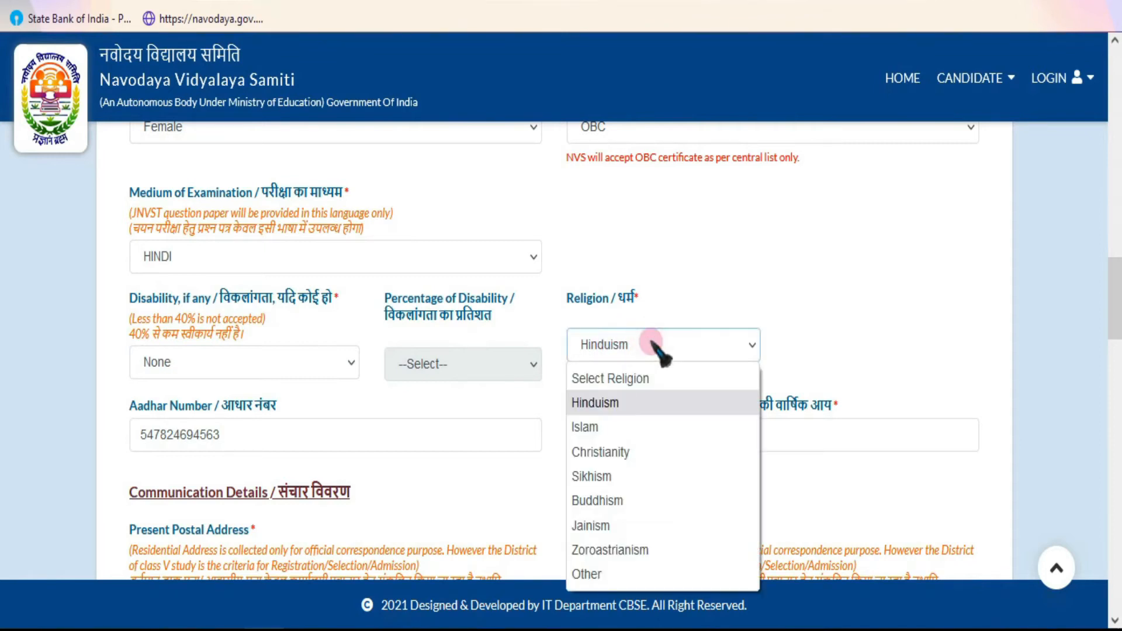
click(653, 345)
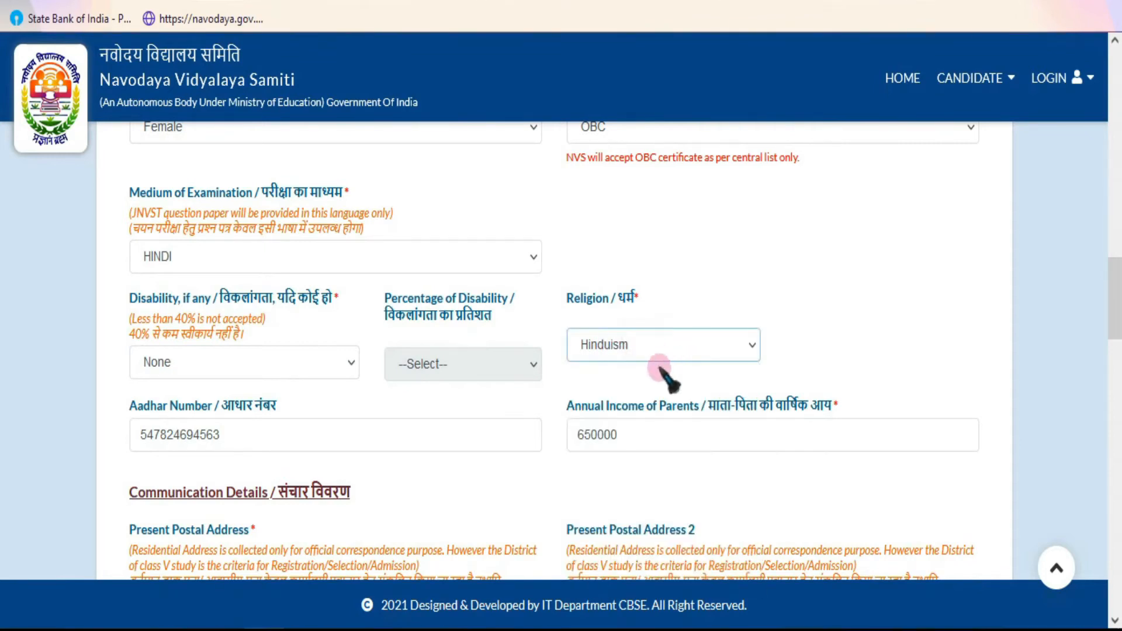
click(264, 436)
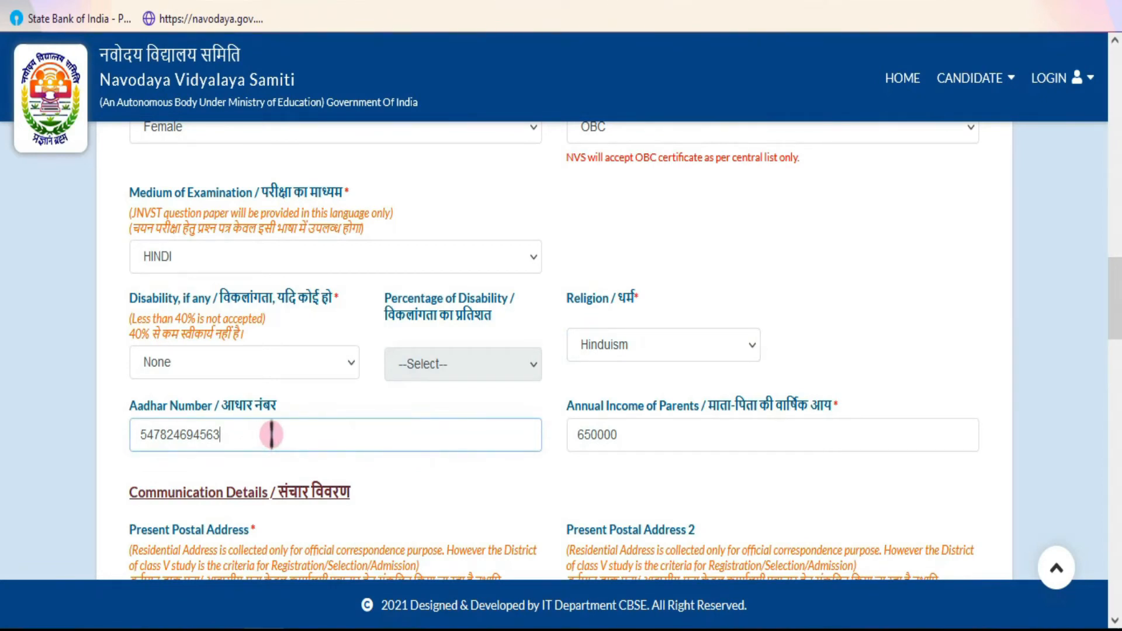
click(703, 437)
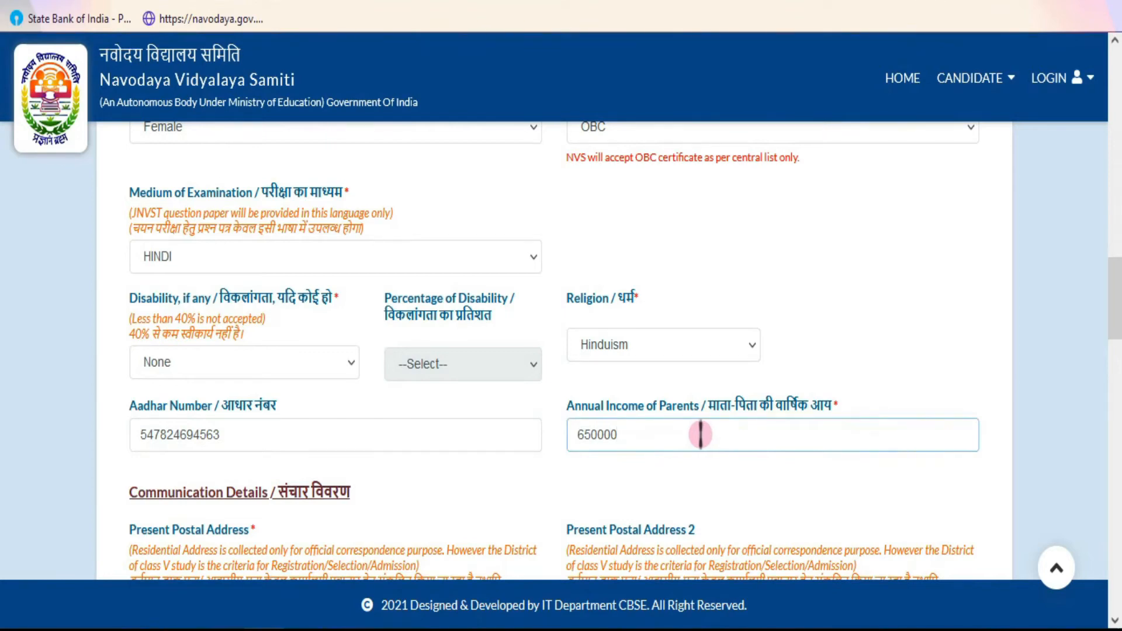
Step: Review both present postal address entries in the Communication Details section
scroll(662, 437, down, 5)
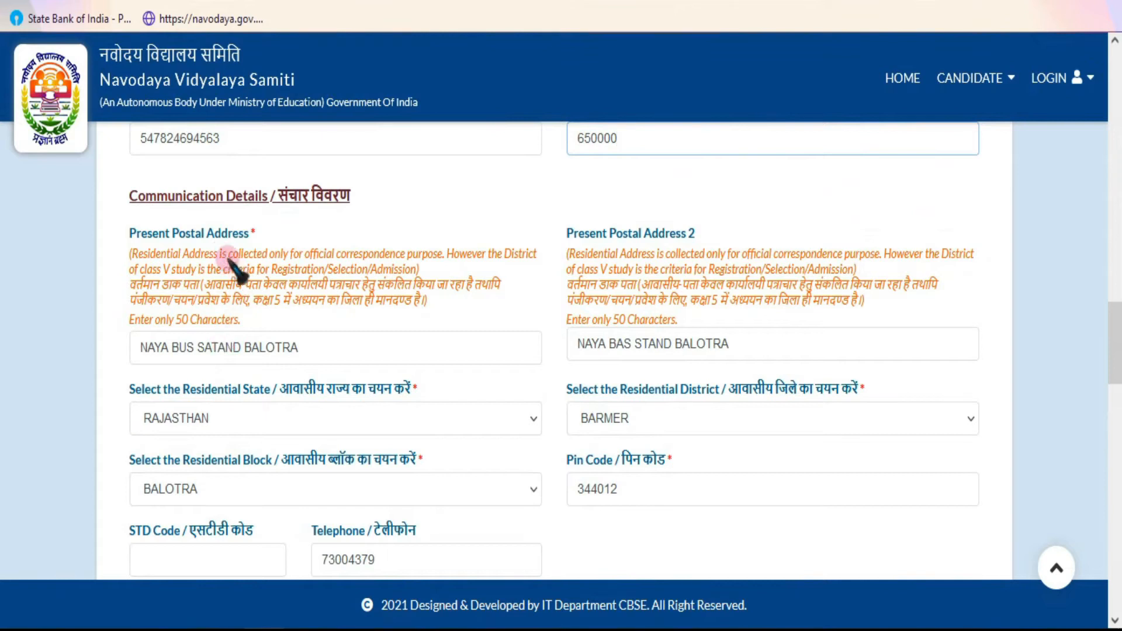
click(313, 340)
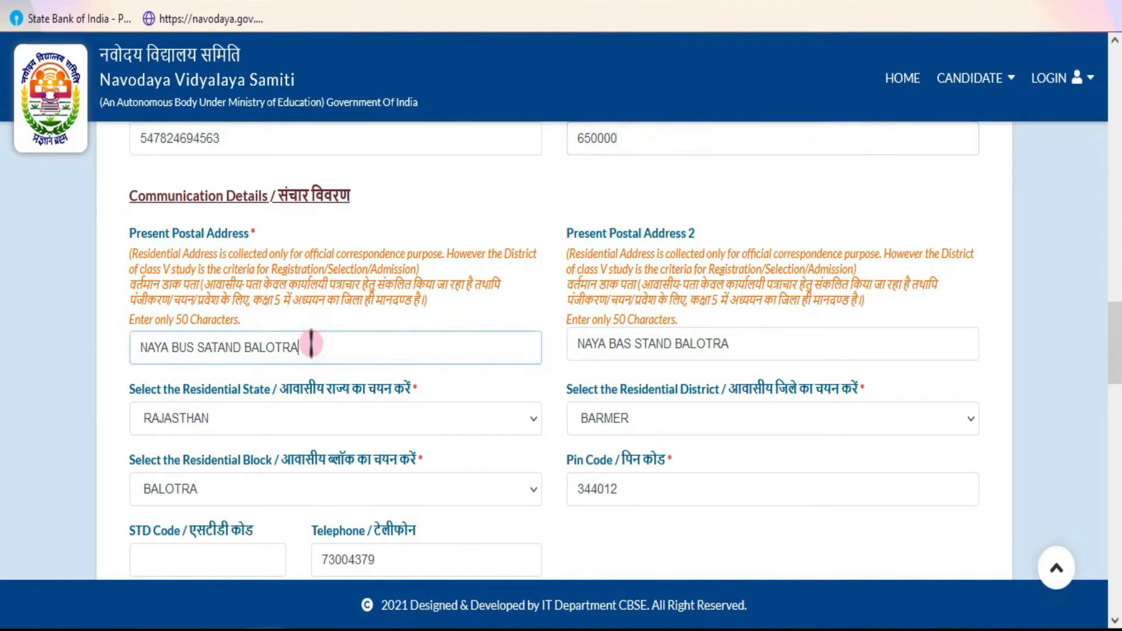
double_click(140, 348)
drag(191, 349, 301, 348)
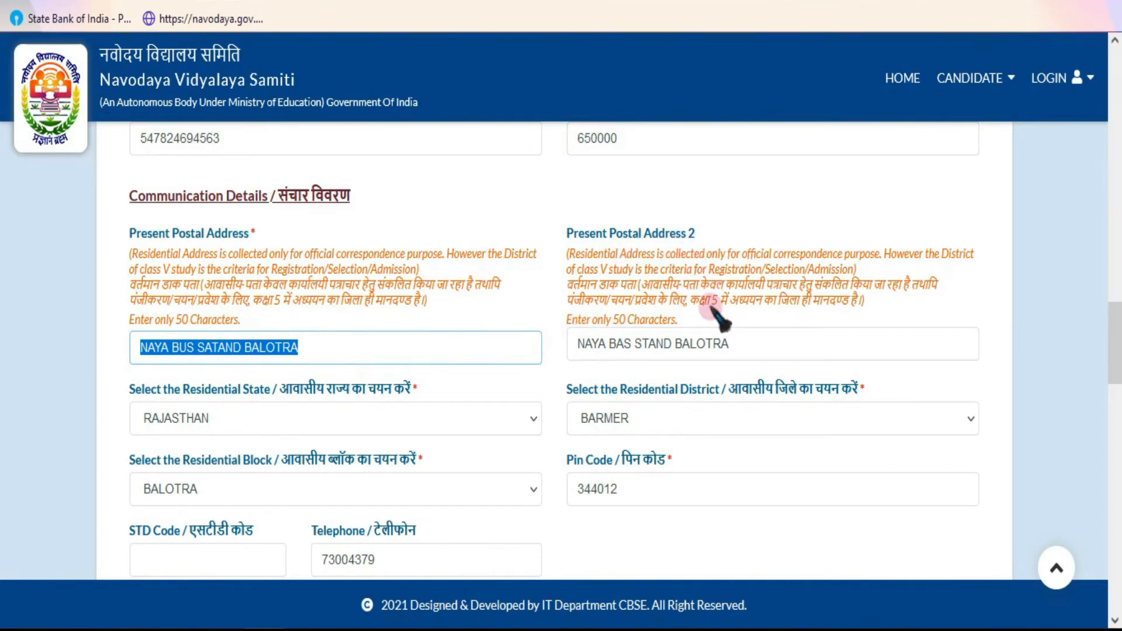
click(696, 345)
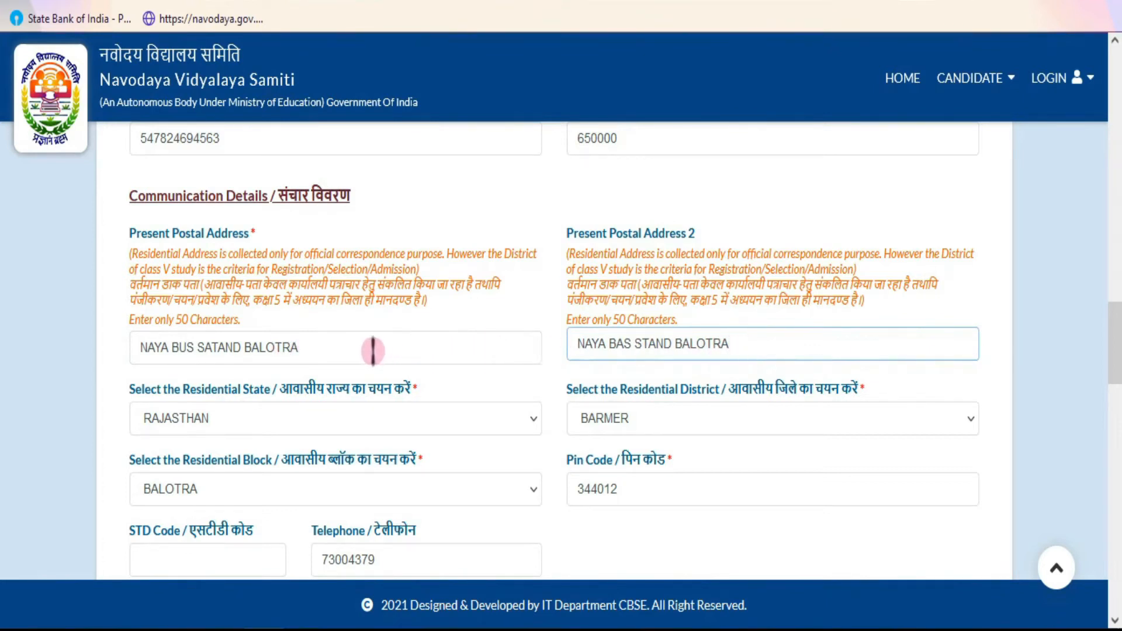
drag(373, 351, 138, 346)
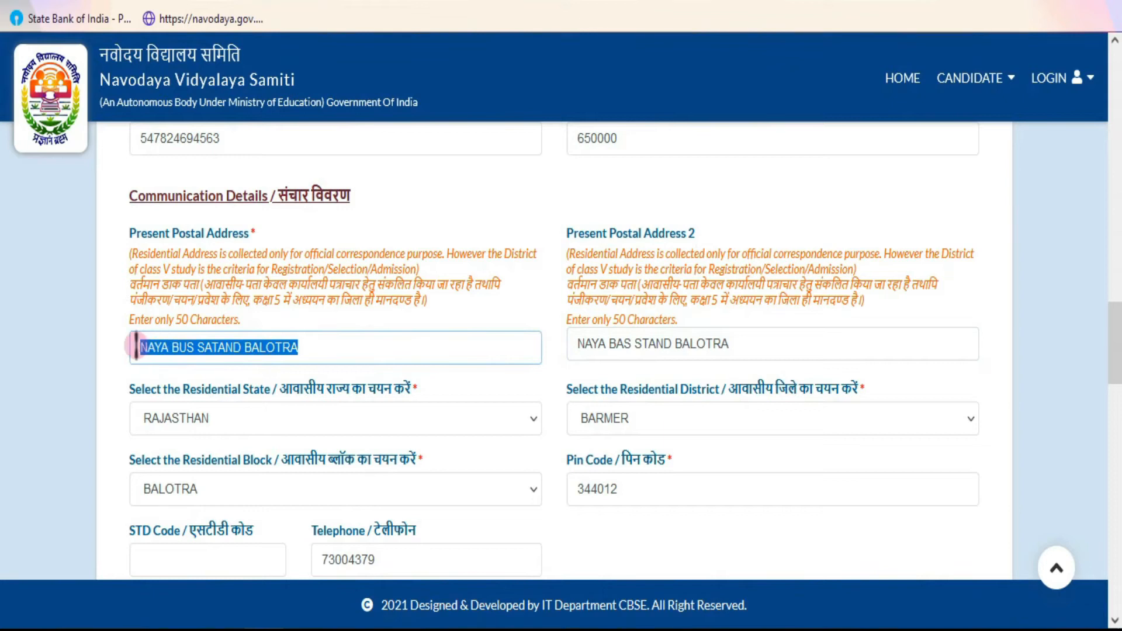
drag(725, 351, 556, 341)
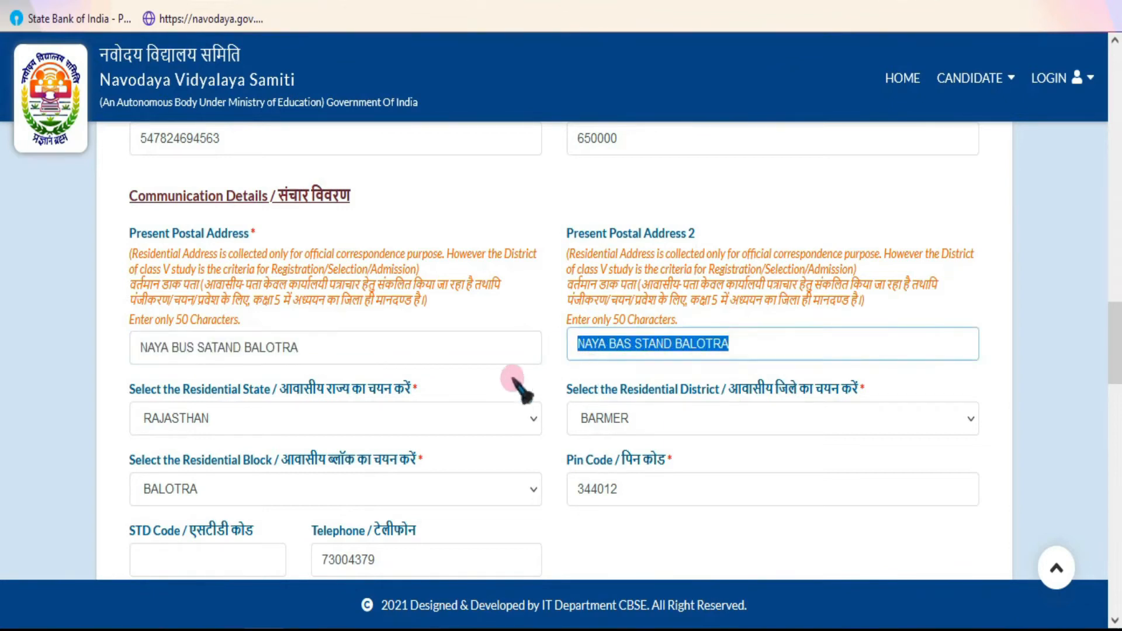
Step: Examine the choices for residential state, district and block
scroll(304, 351, down, 2)
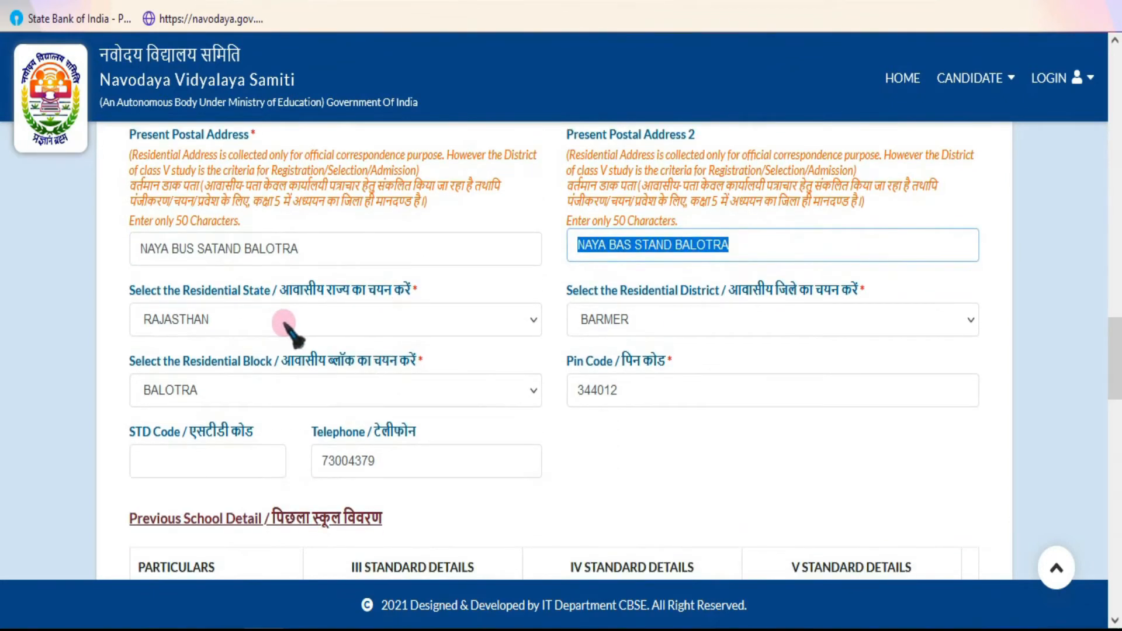
click(242, 322)
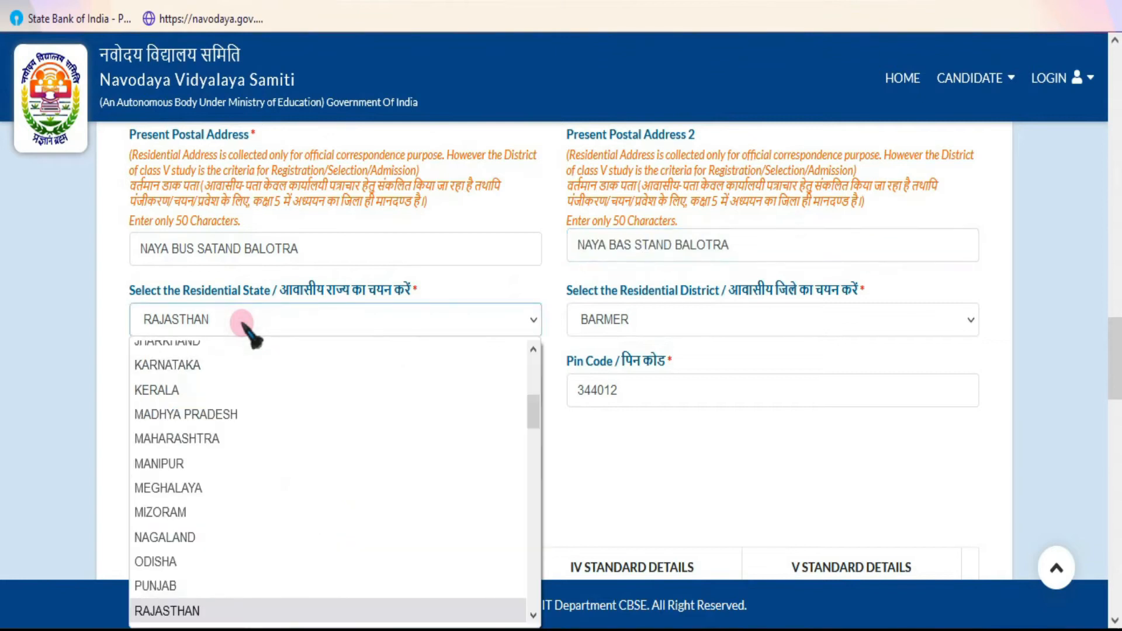
click(243, 325)
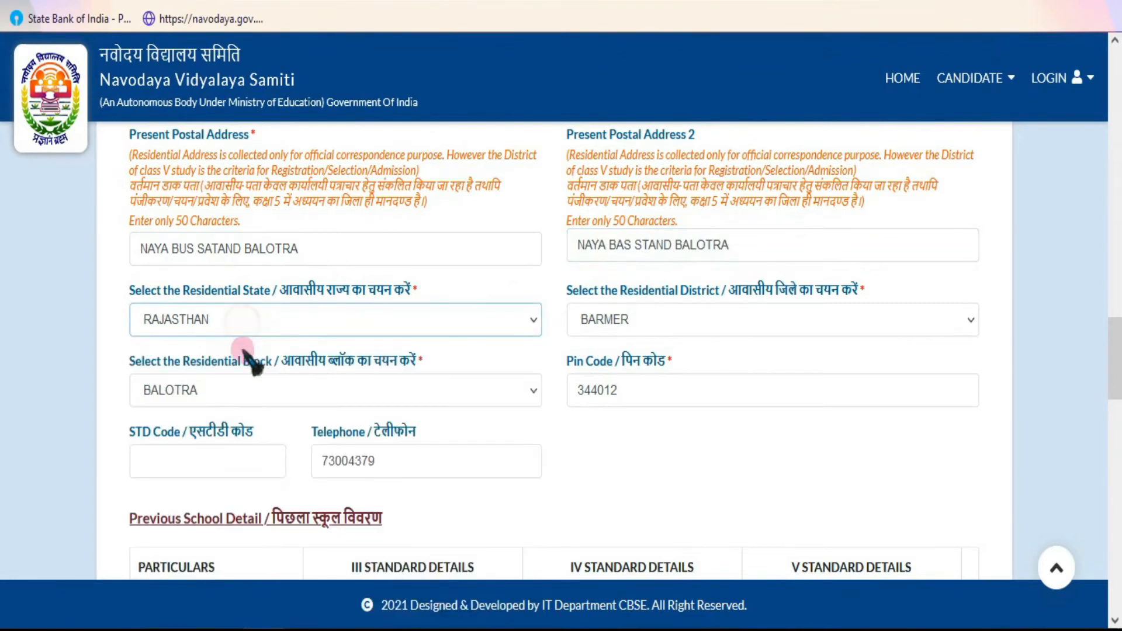
click(725, 319)
click(665, 331)
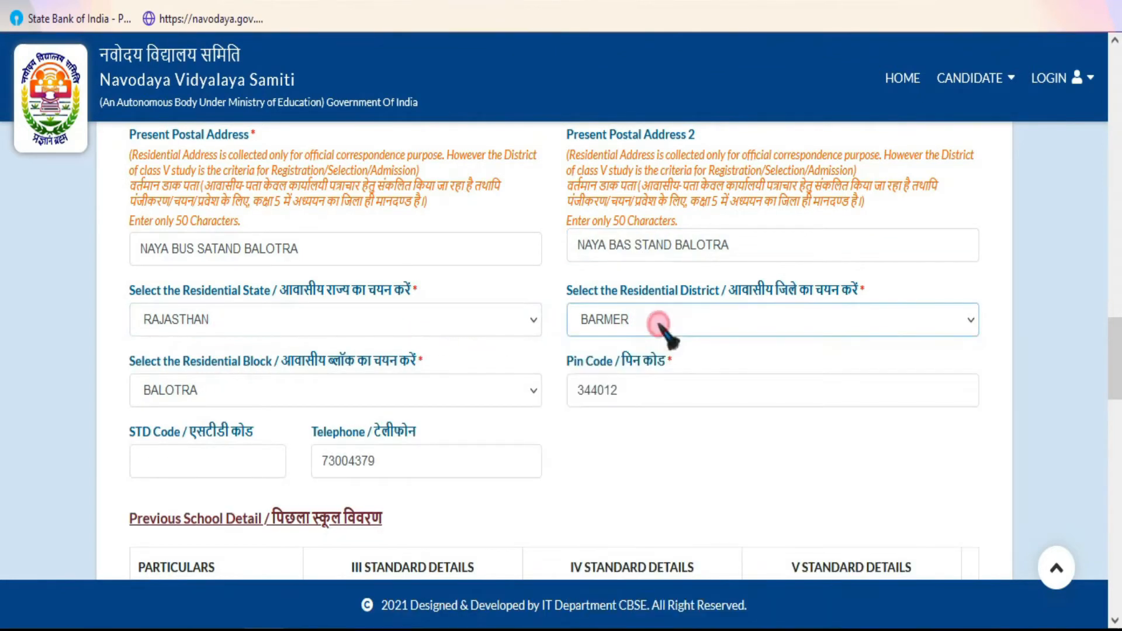
click(263, 397)
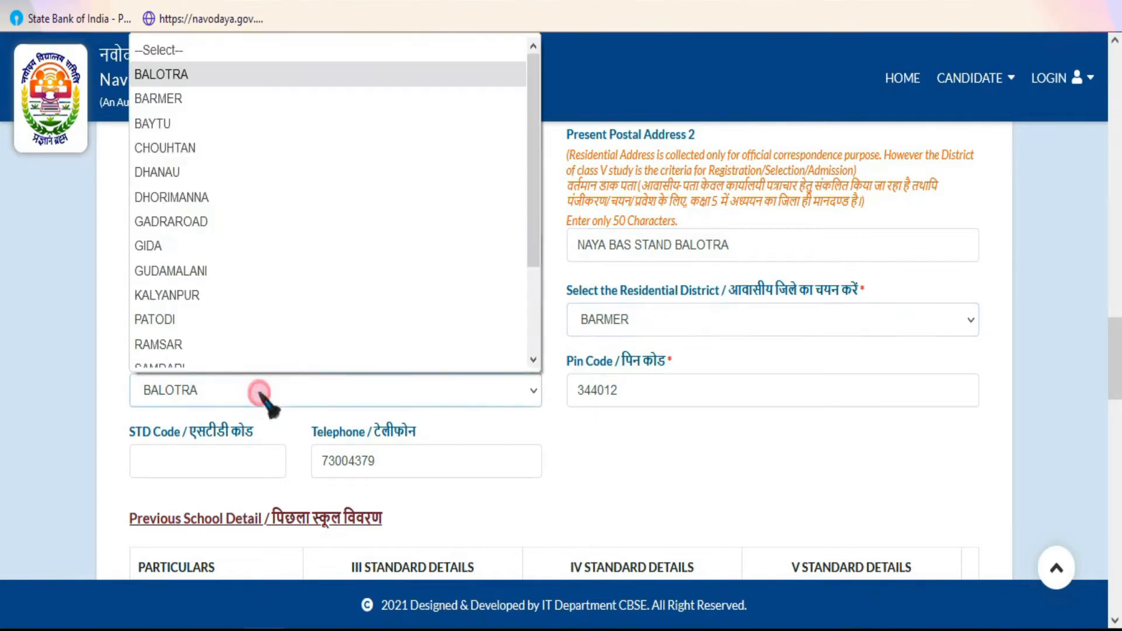
click(176, 75)
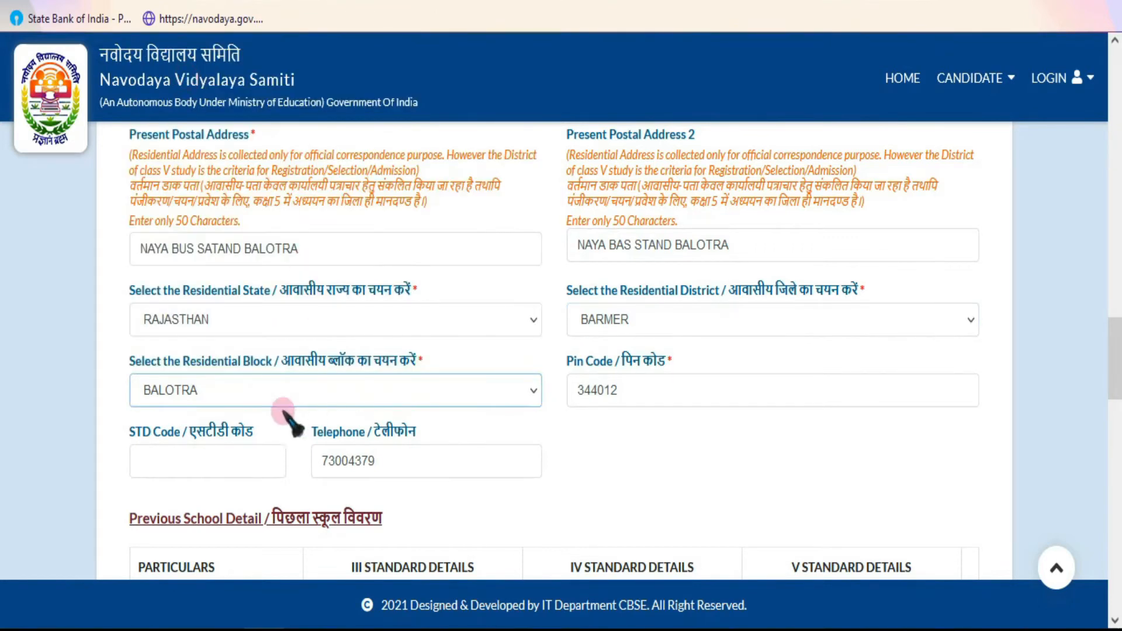
Step: Review the postal pin code entry and the STD code and telephone fields
click(630, 390)
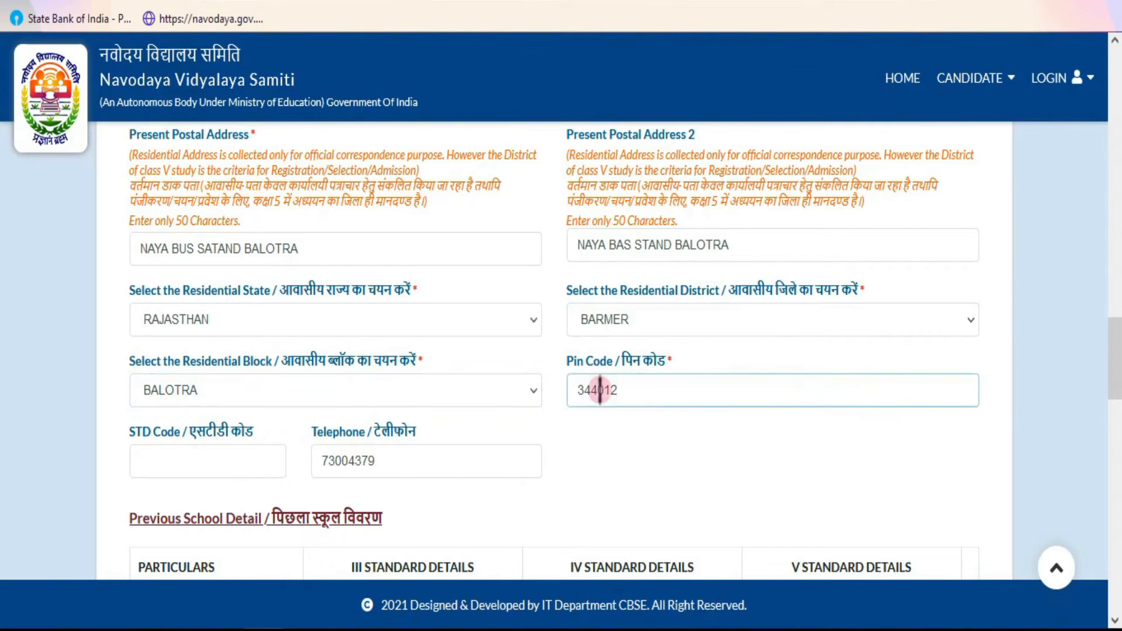
drag(575, 390, 647, 390)
click(639, 439)
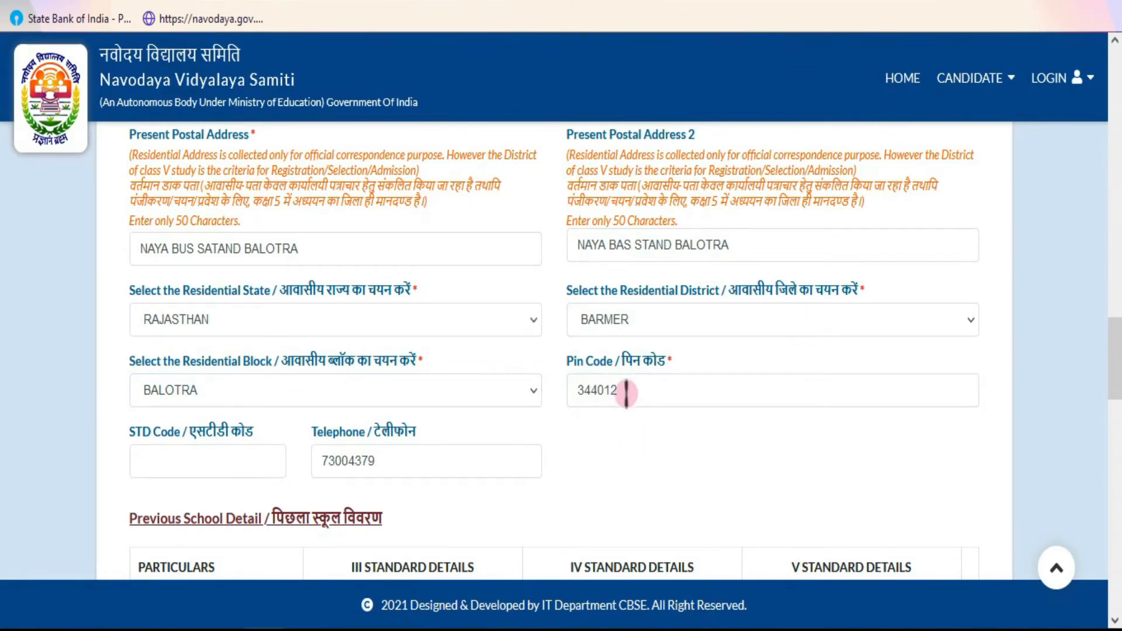
scroll(573, 394, down, 2)
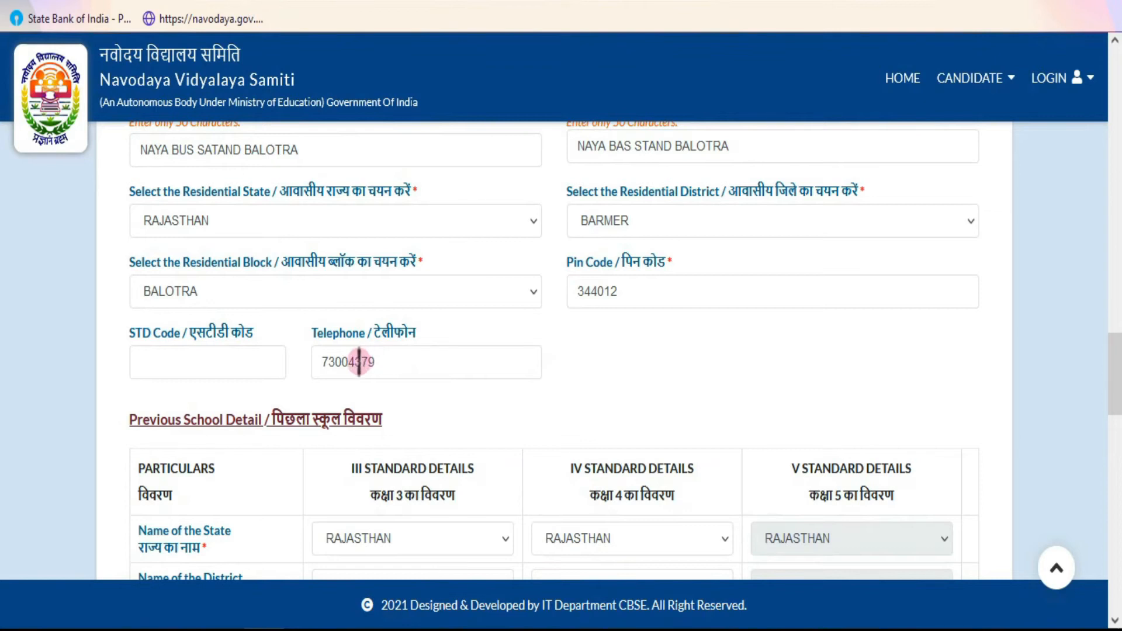
click(201, 364)
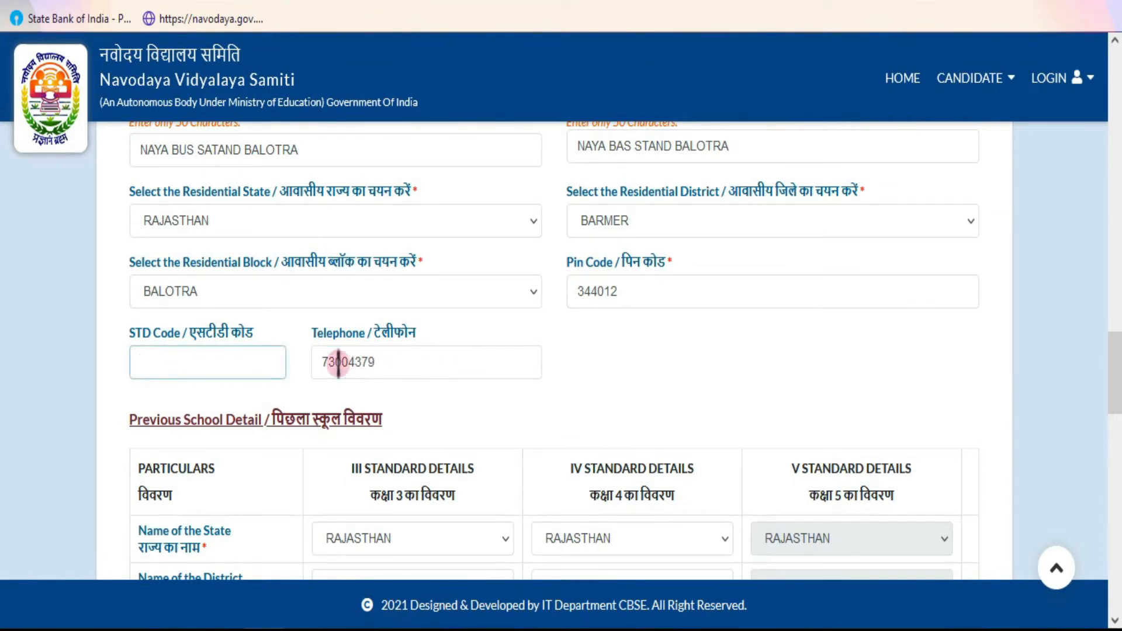
click(413, 371)
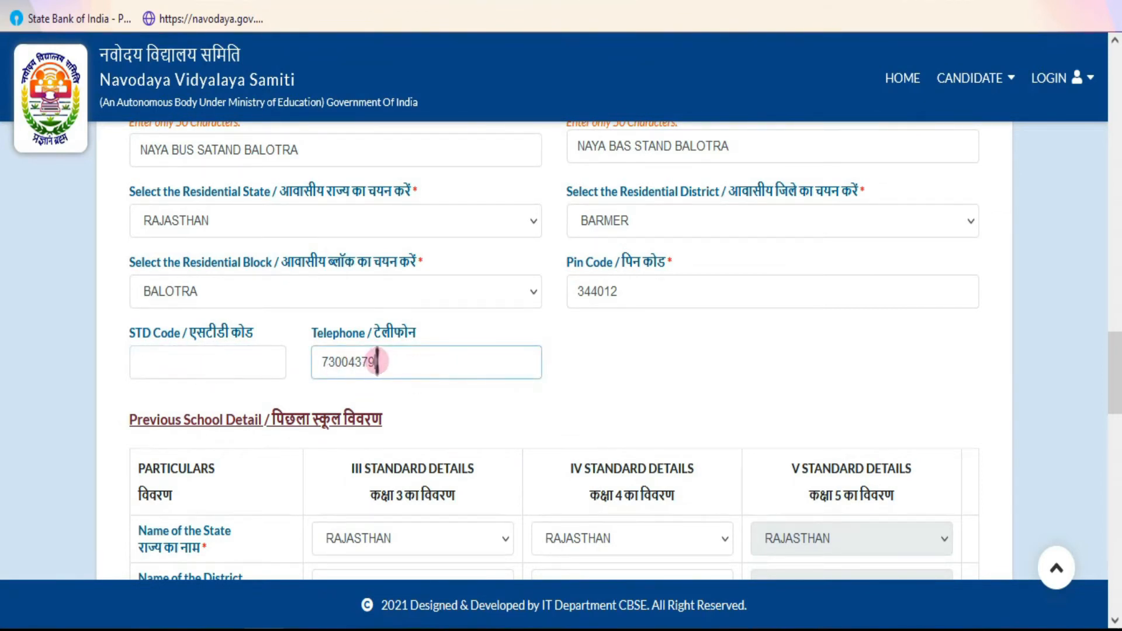
click(216, 363)
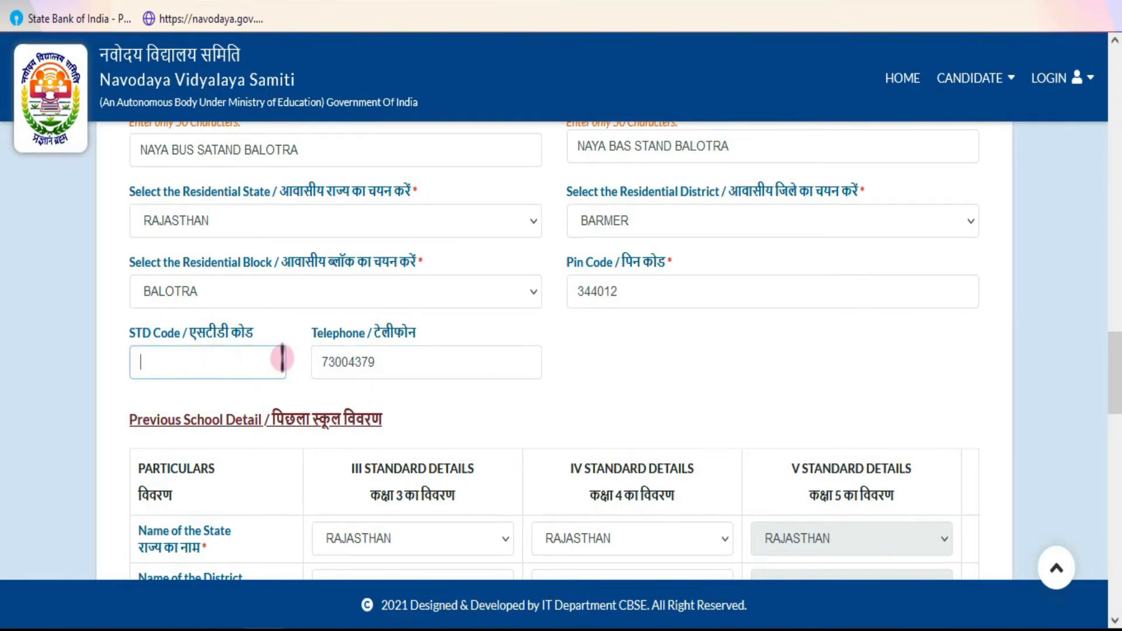
click(393, 359)
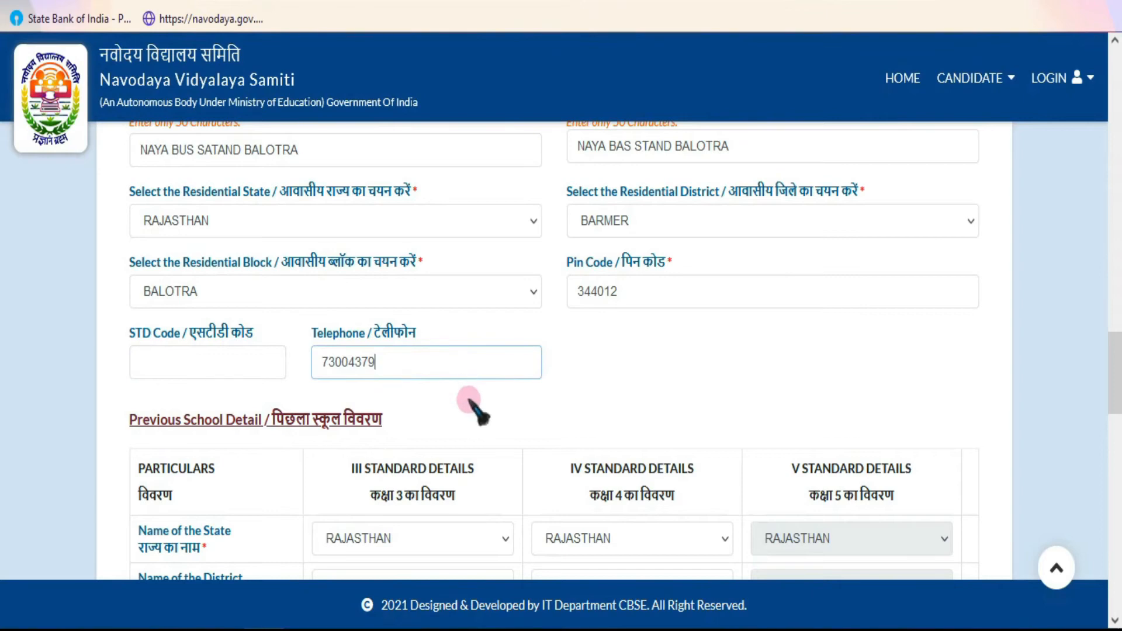
Step: Examine the class 3, class 4 and class 5 columns of the Previous School Detail table
scroll(476, 401, down, 2)
scroll(477, 400, down, 4)
scroll(414, 267, up, 2)
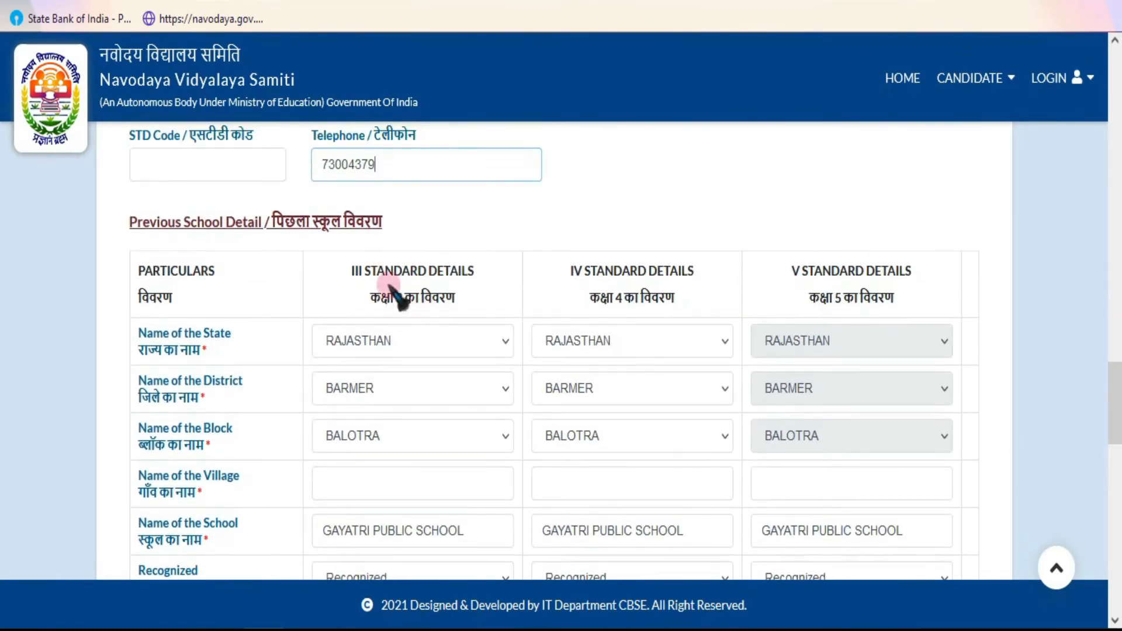
drag(589, 297, 673, 297)
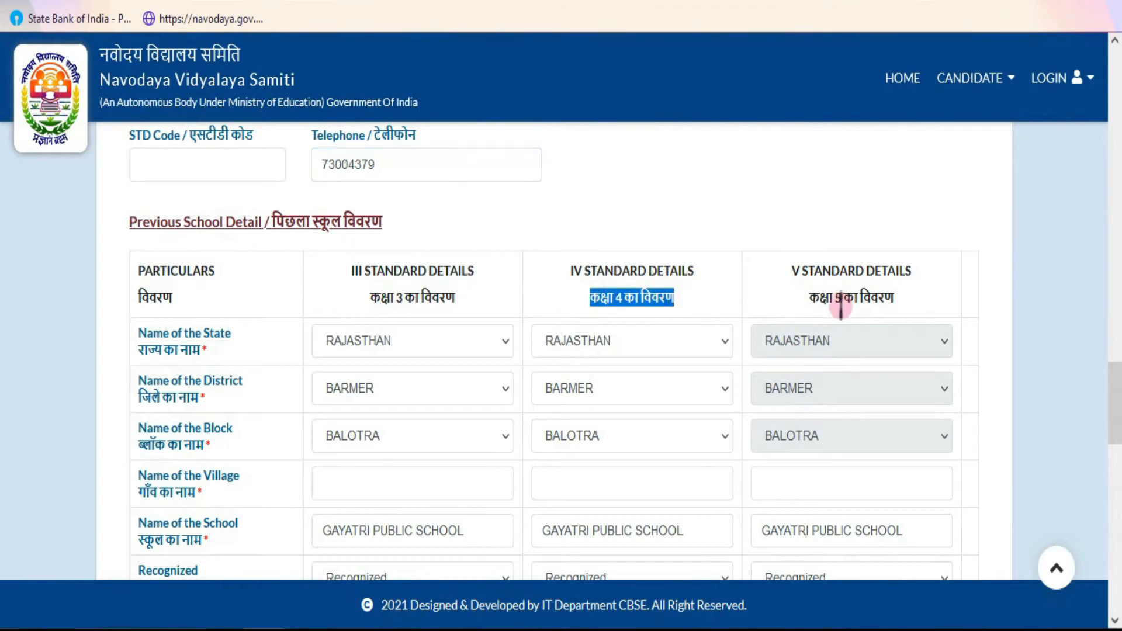
drag(815, 297, 892, 299)
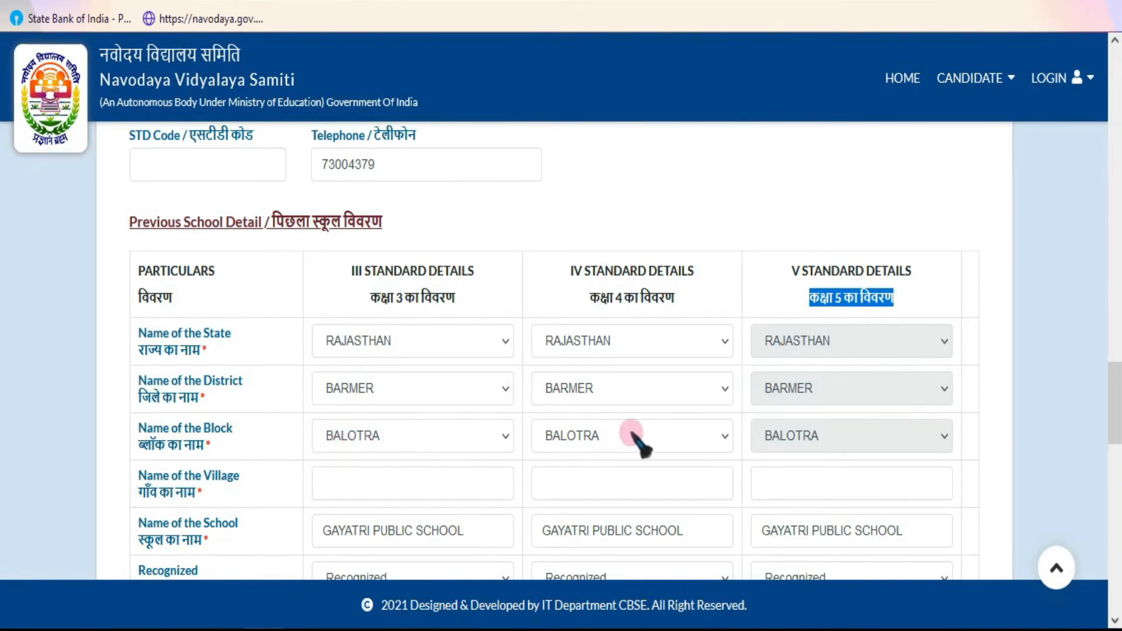
Step: Enter BALOTRA as the village name for standards III, IV and V in the previous school details
click(388, 490)
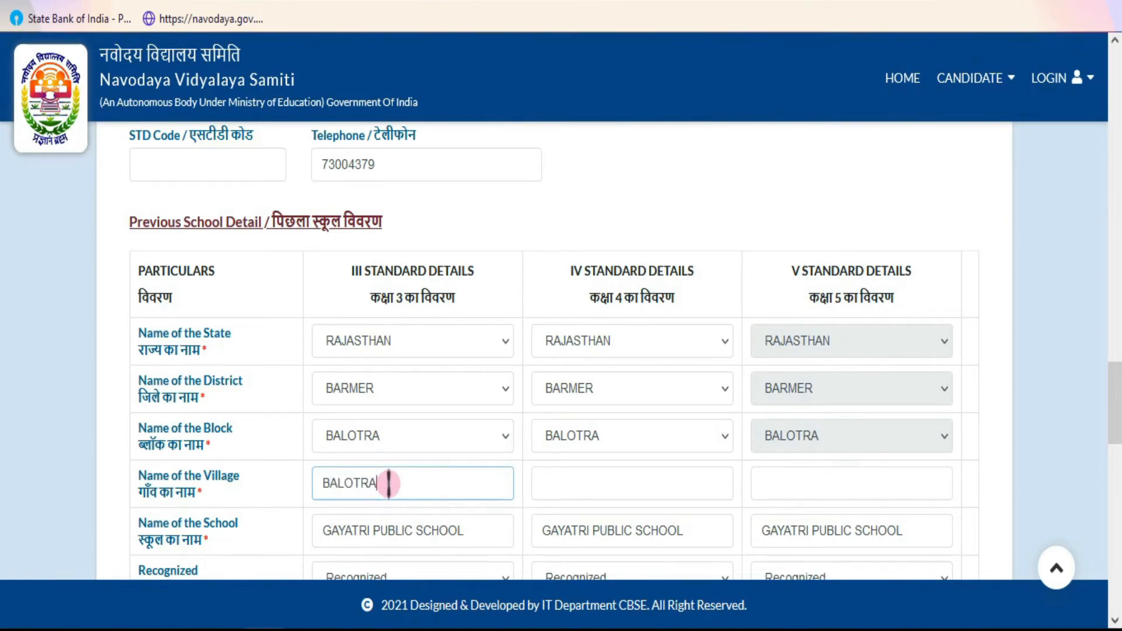
text(BALOTRA)
click(595, 488)
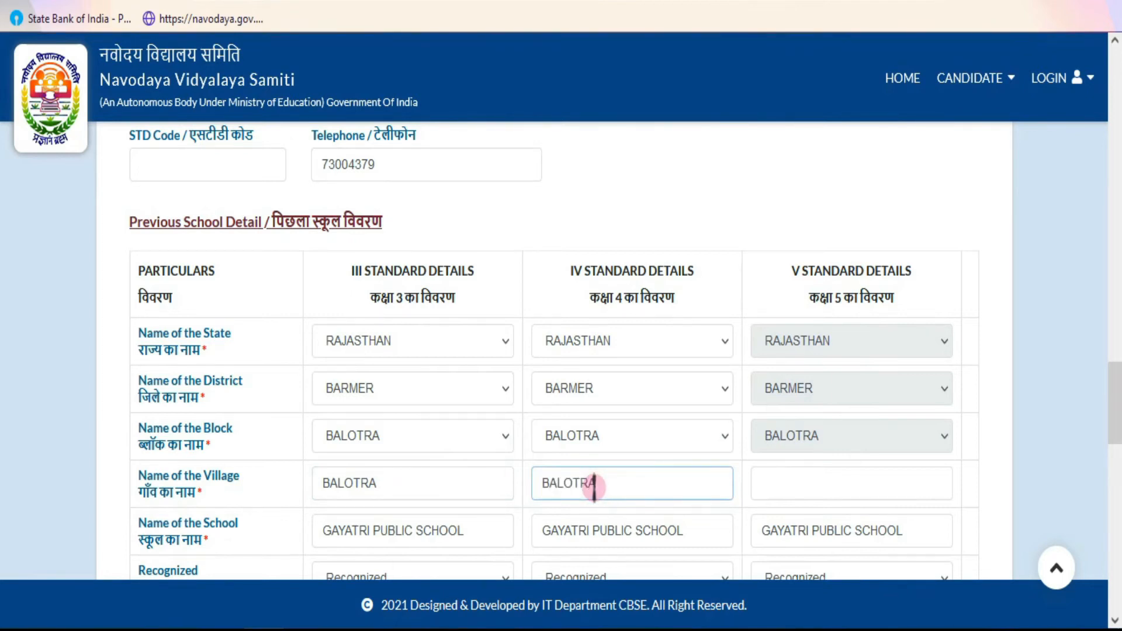
click(813, 481)
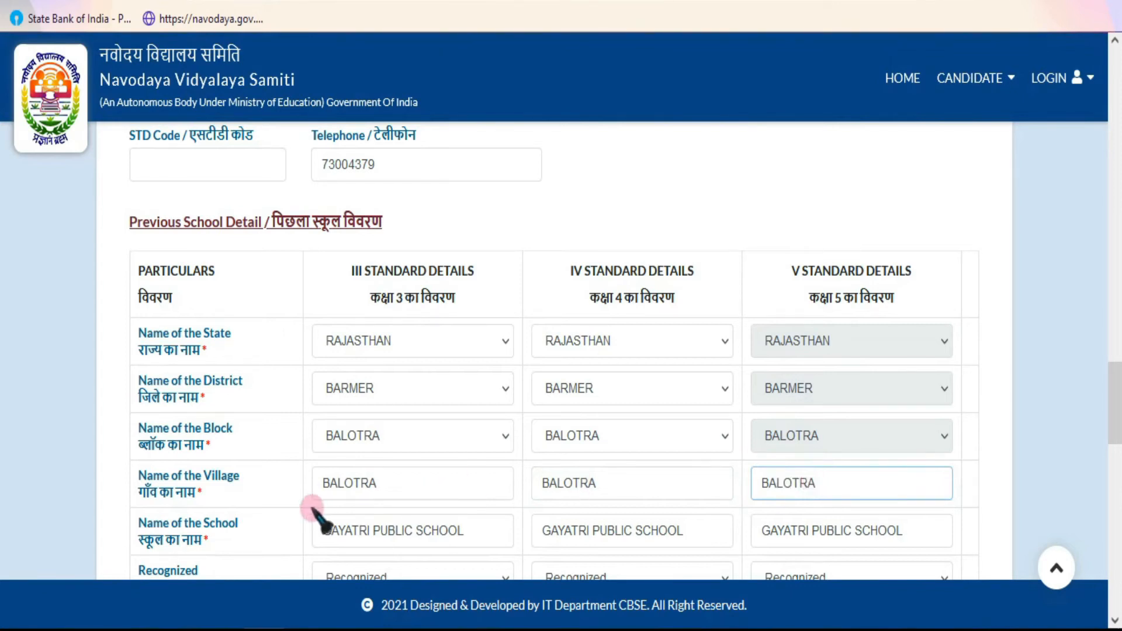
Step: Review the school name entries for standards III, IV and V in the previous school details
scroll(414, 385, down, 2)
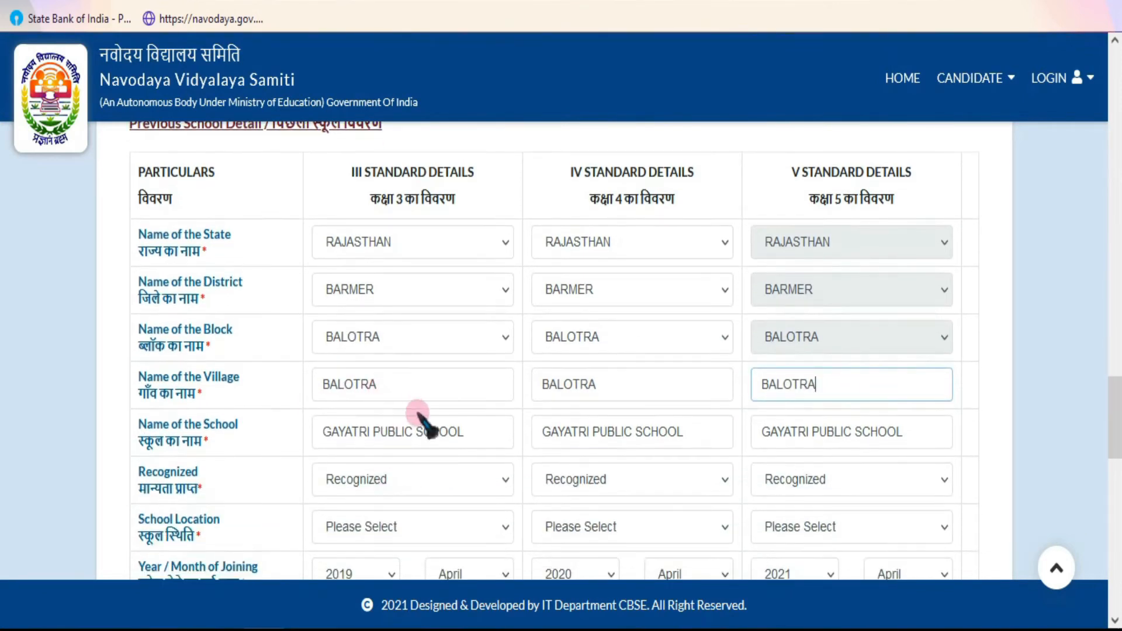
click(372, 435)
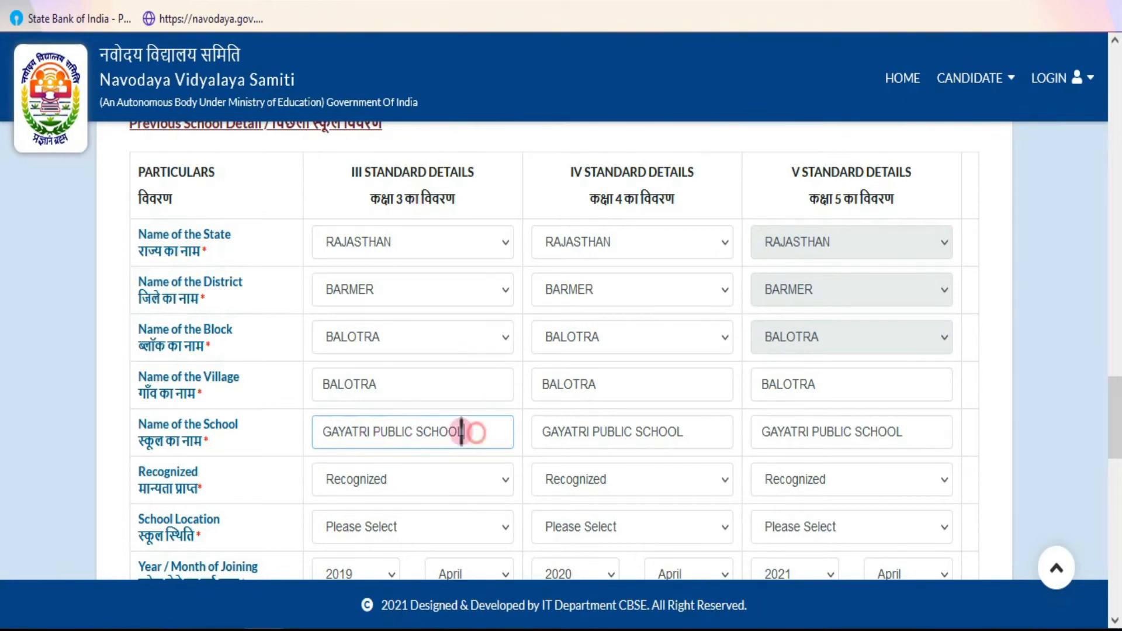
drag(471, 431, 318, 431)
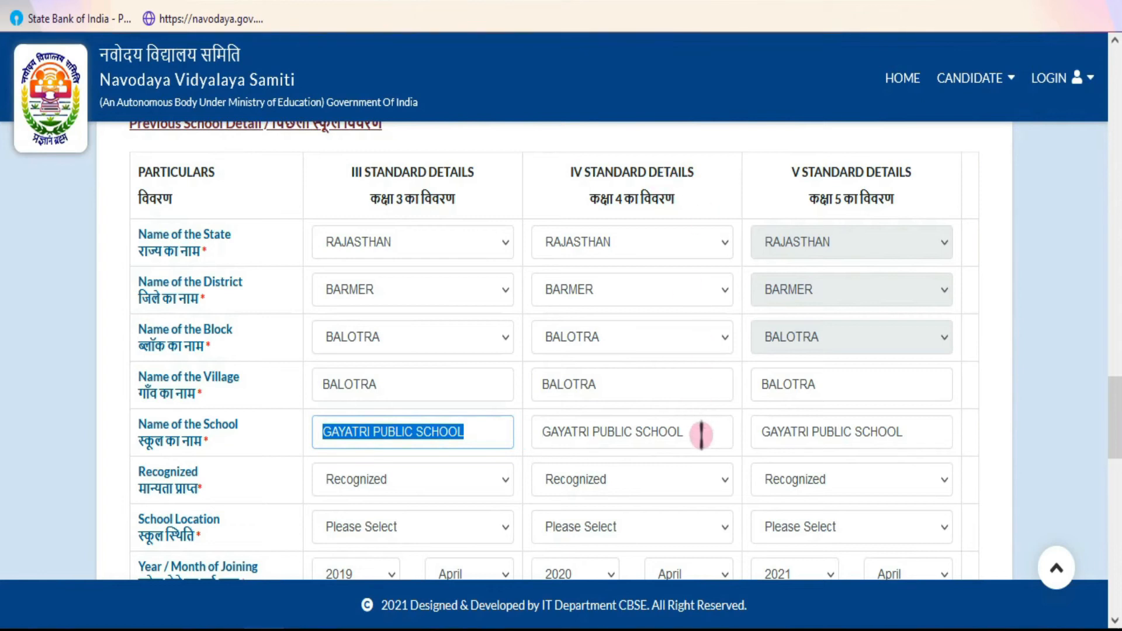
drag(700, 431, 542, 432)
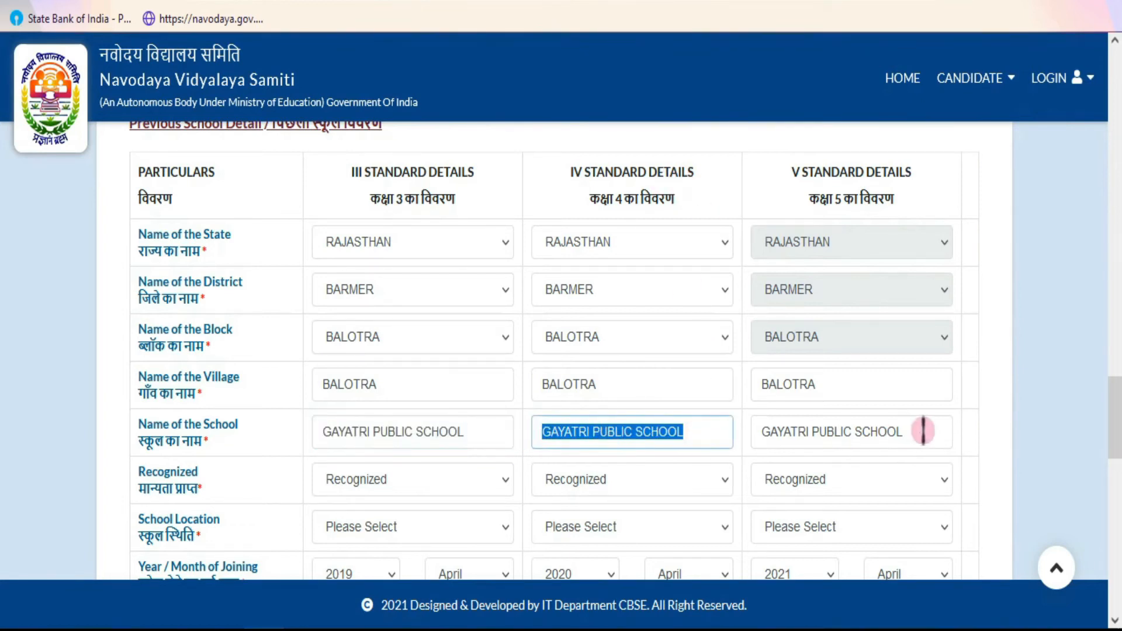
drag(918, 431, 758, 431)
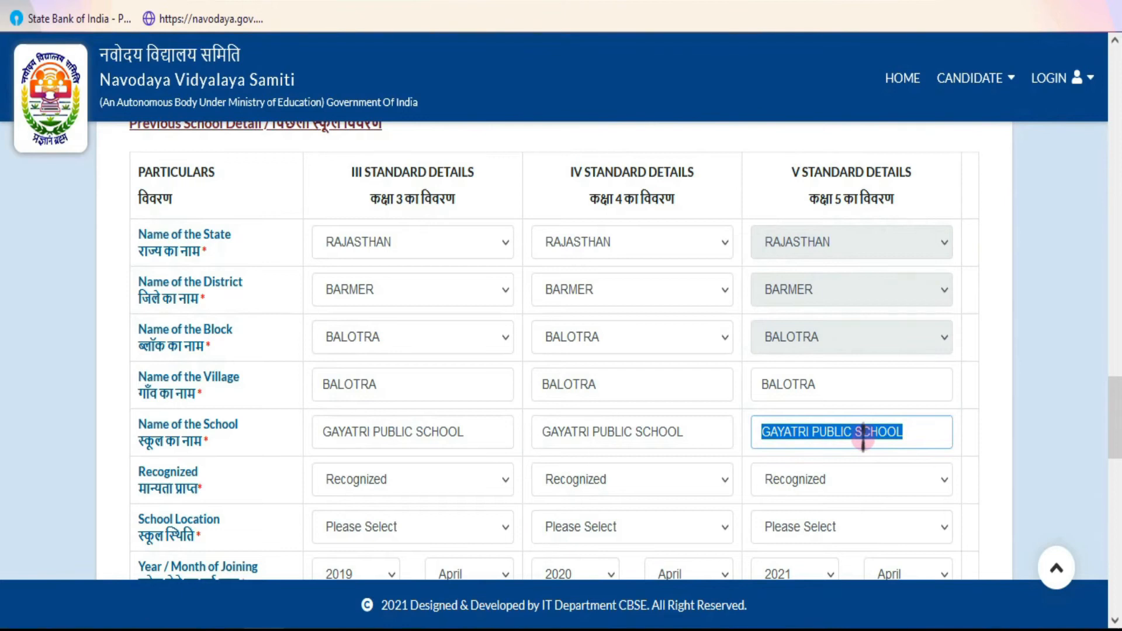
scroll(864, 438, down, 2)
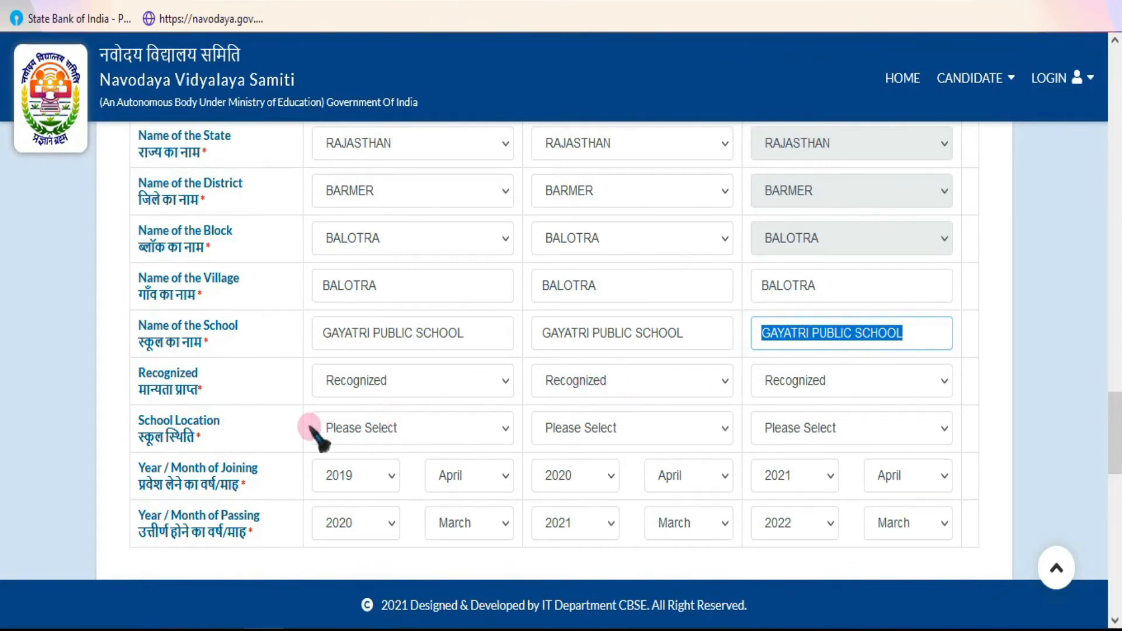
Step: Set the school location to Urban for standards III, IV and V in the previous school details
click(436, 427)
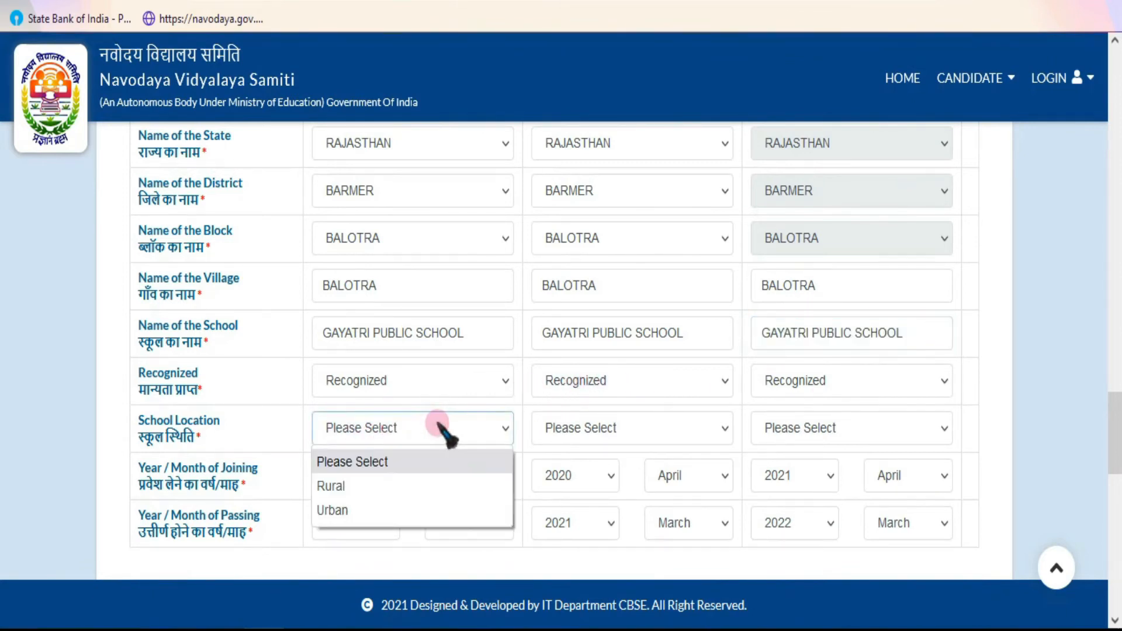
click(375, 513)
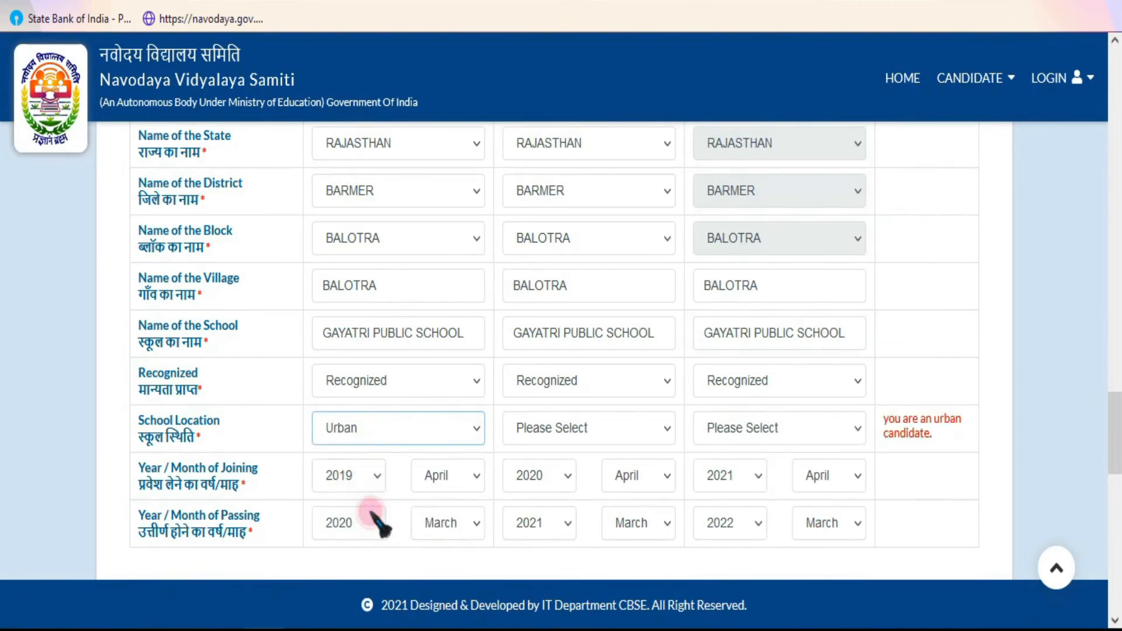
click(592, 432)
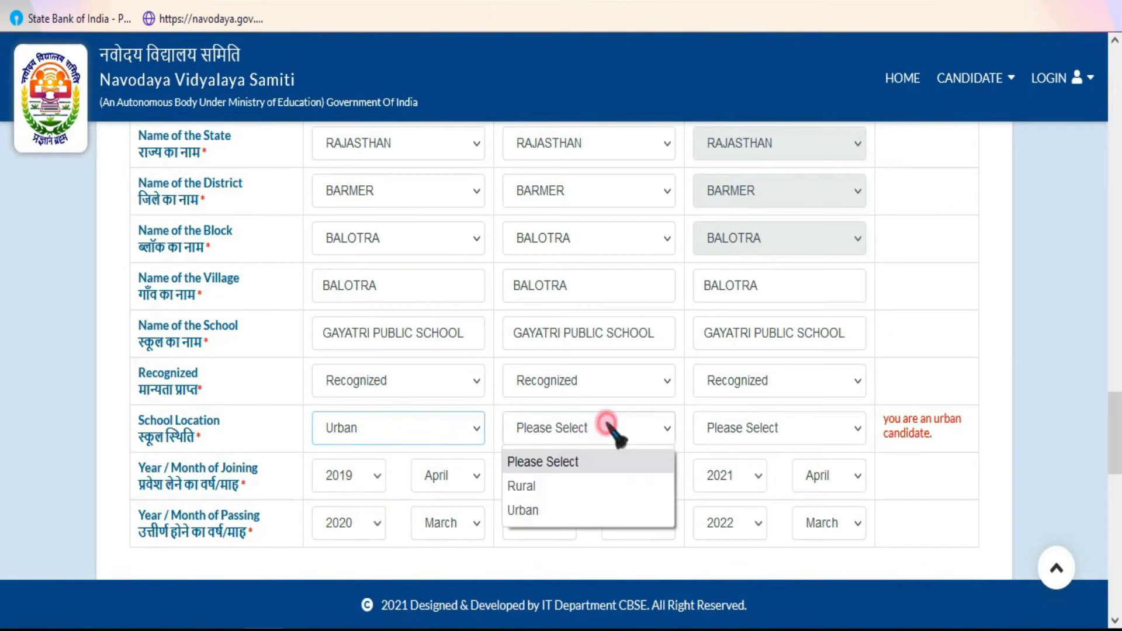
click(546, 508)
click(773, 433)
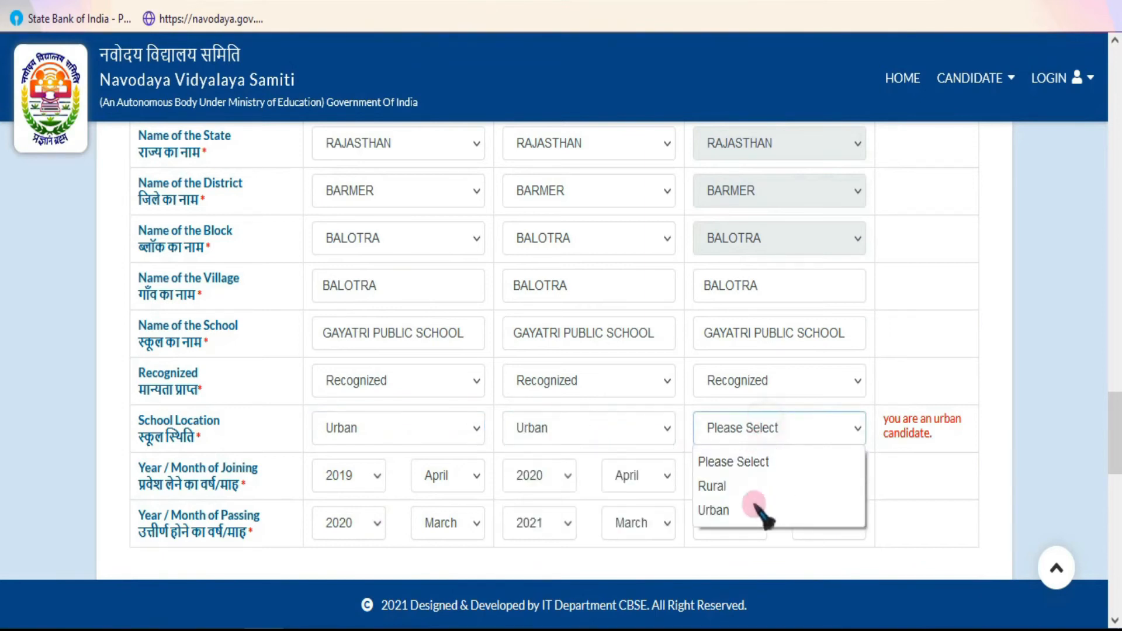
click(754, 508)
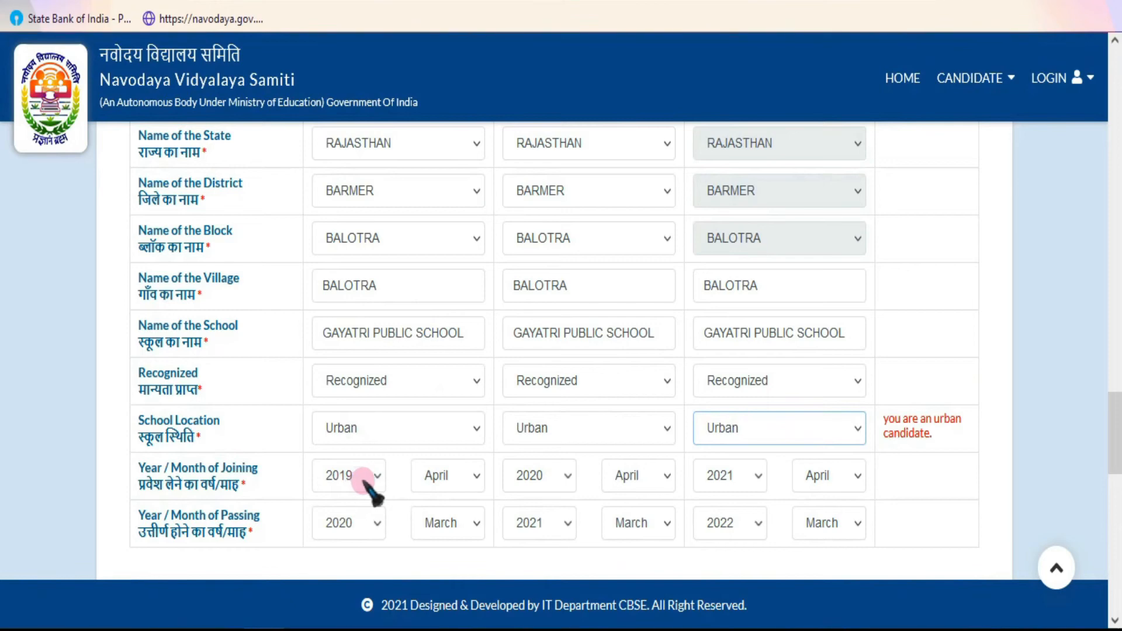
Step: Review the year and month of joining and passing entries for standards III, IV and V and their available options
scroll(365, 485, up, 3)
scroll(427, 380, down, 3)
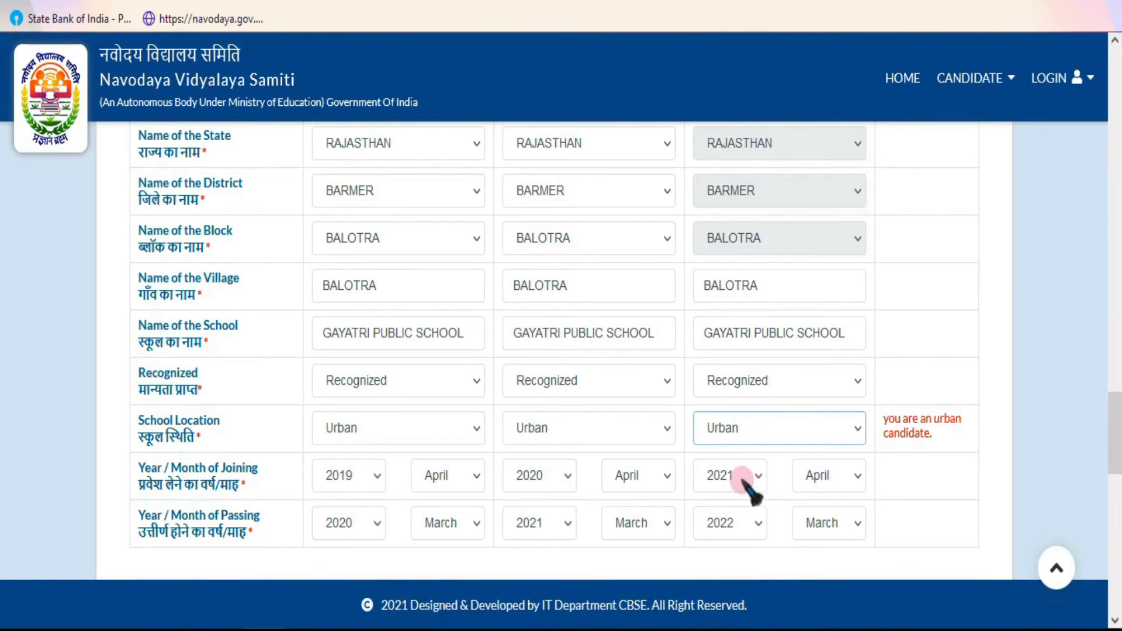
scroll(746, 487, up, 2)
scroll(769, 431, down, 2)
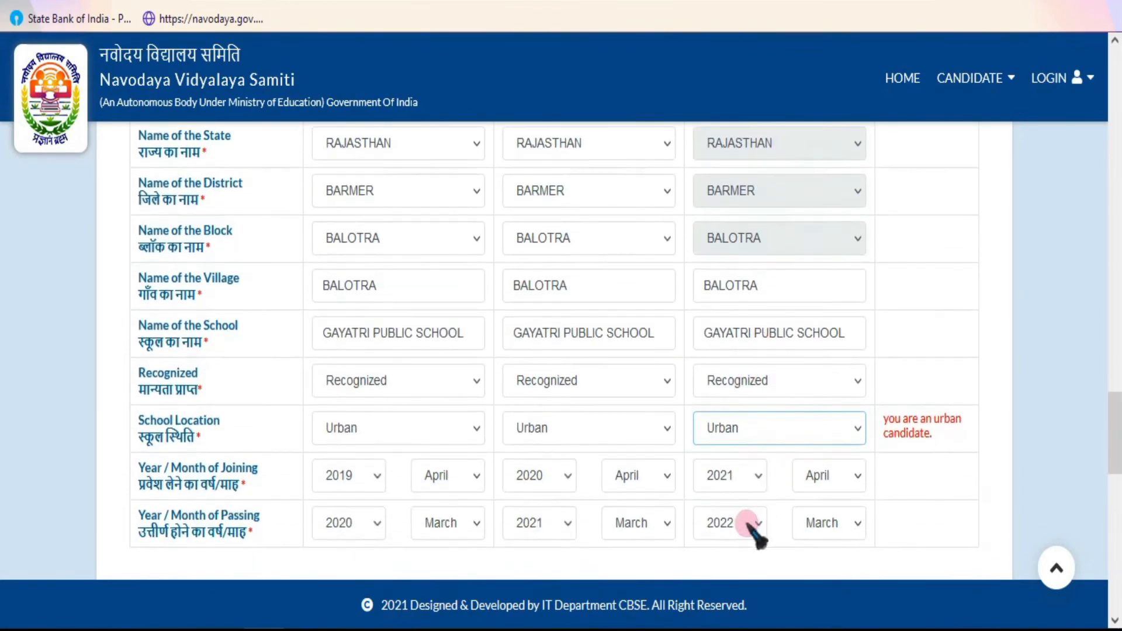
click(474, 477)
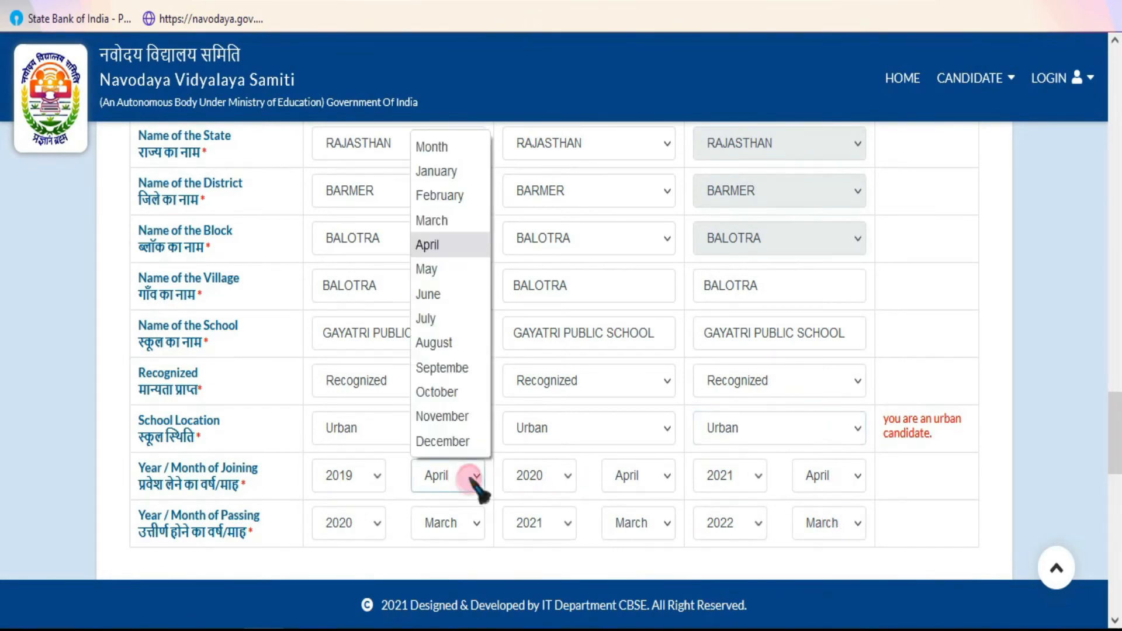
click(475, 480)
click(374, 476)
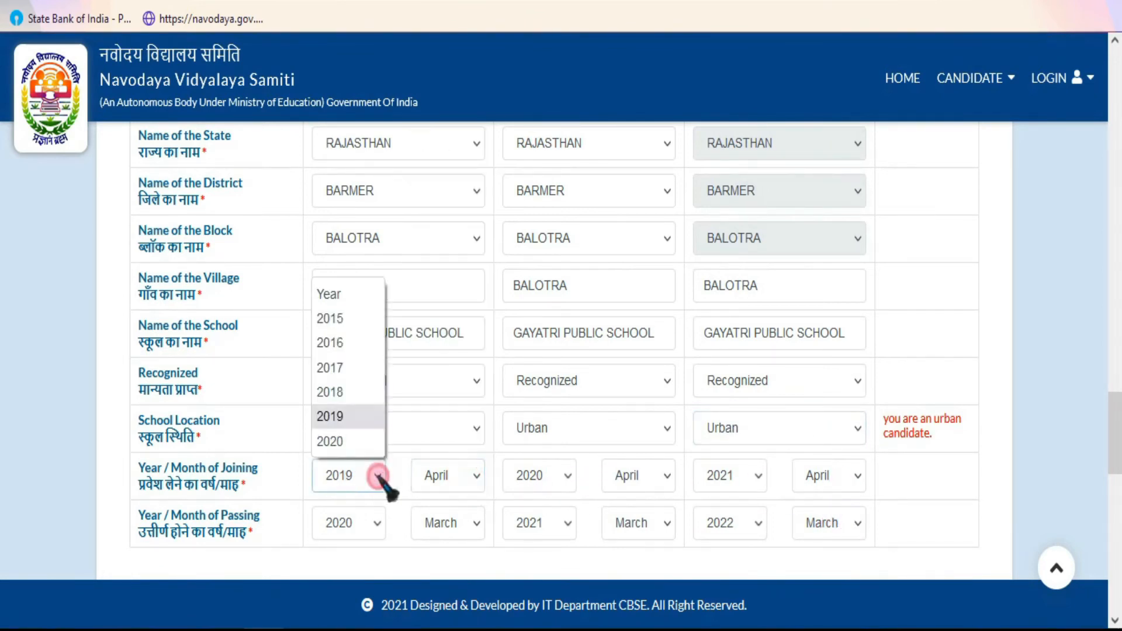
click(462, 476)
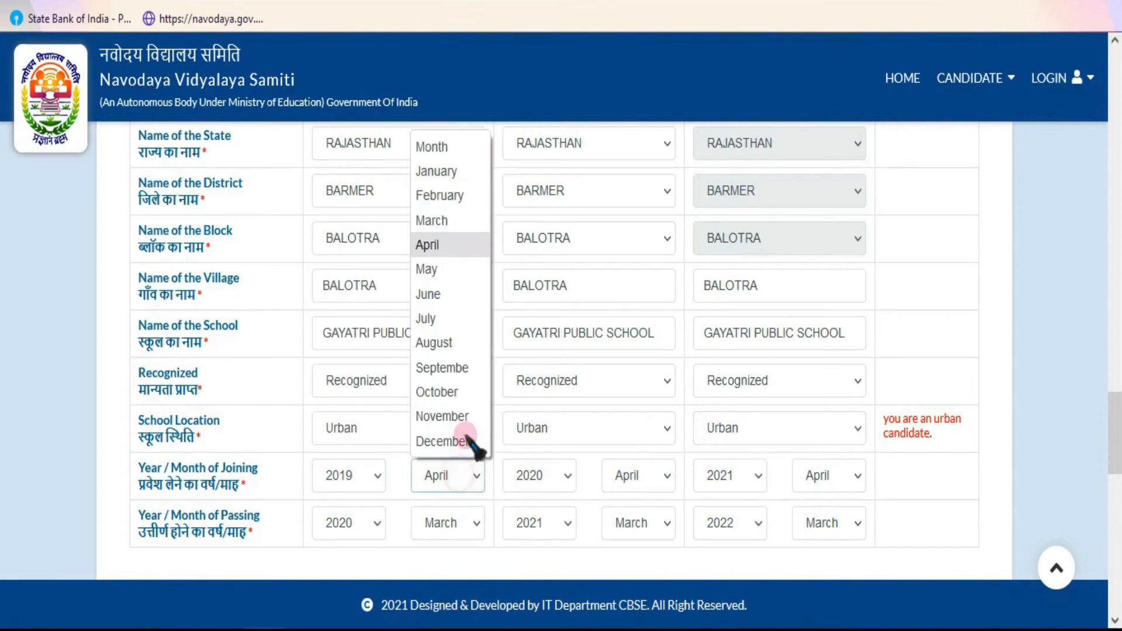
click(463, 470)
click(845, 476)
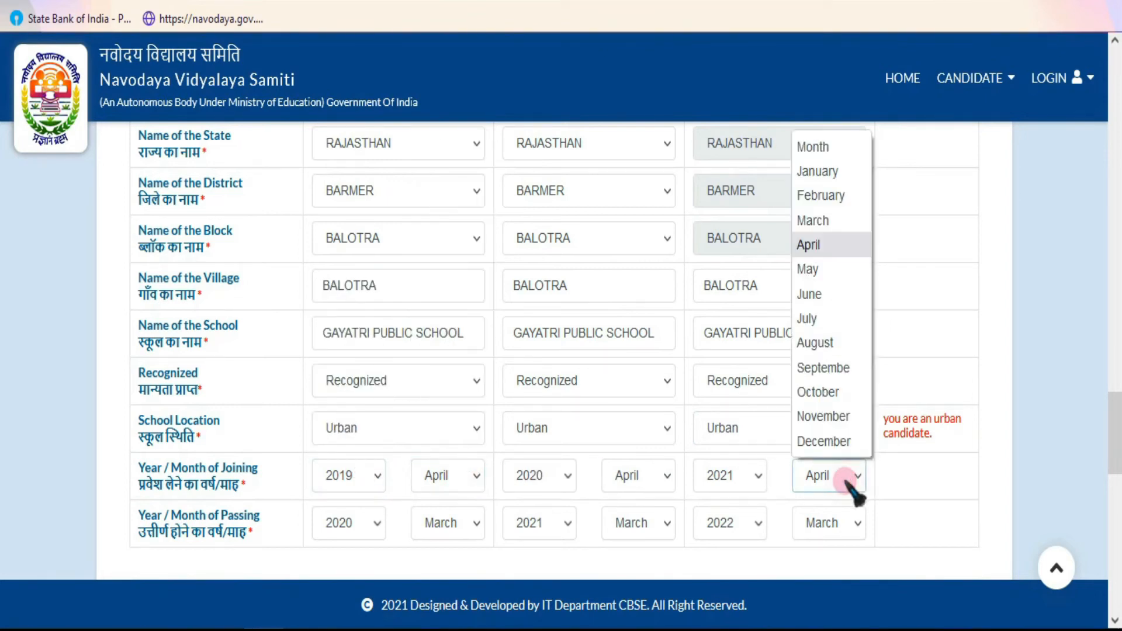
click(844, 479)
click(845, 480)
click(847, 522)
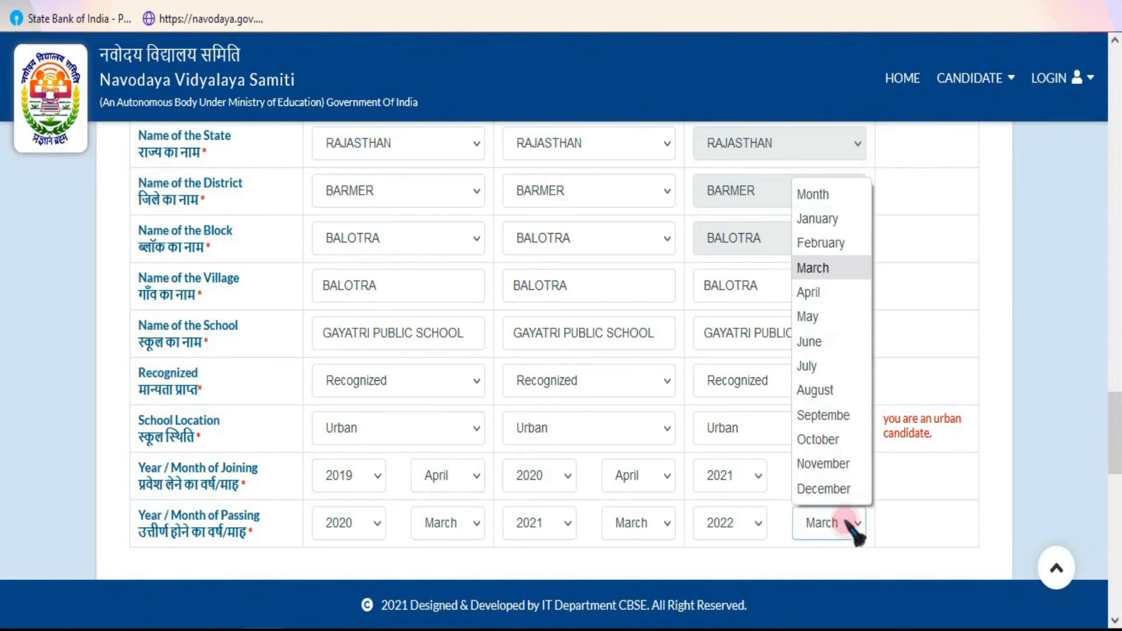
Step: Check the candidate photo's size and format requirements and attach the candidate's passport photo from the Pictures folder
scroll(576, 383, down, 1)
scroll(576, 380, down, 3)
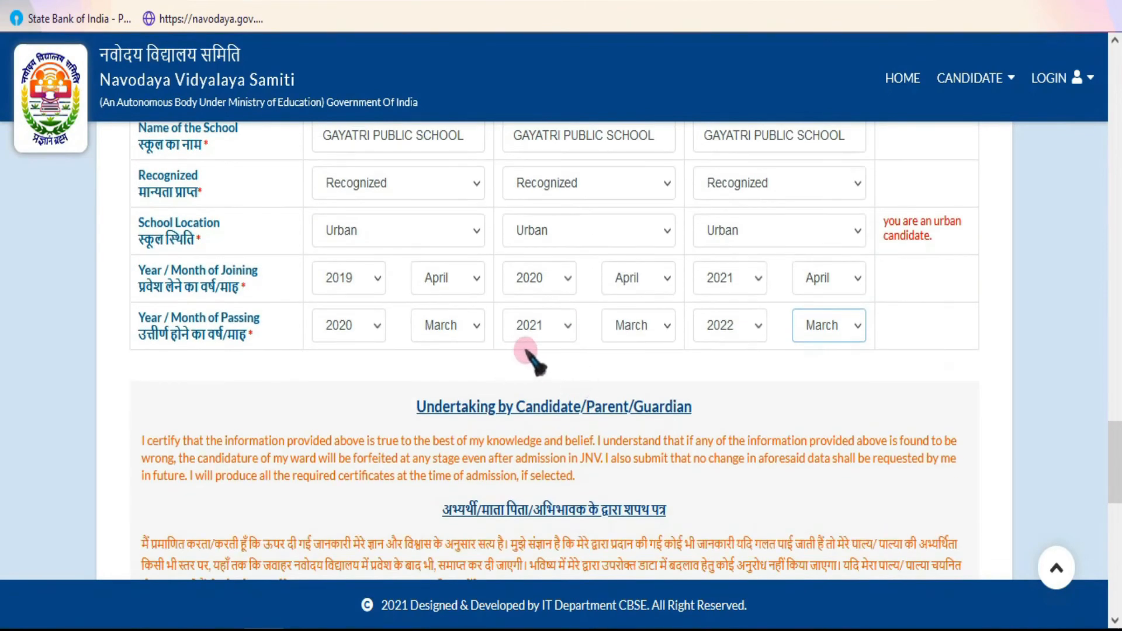
scroll(532, 363, down, 2)
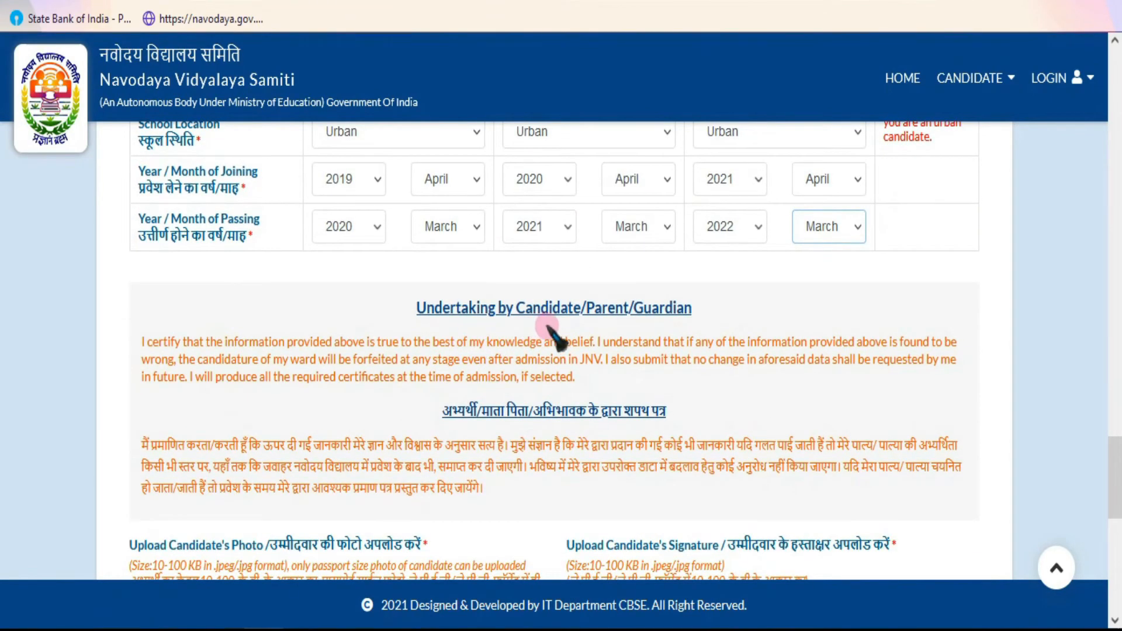
scroll(664, 321, down, 2)
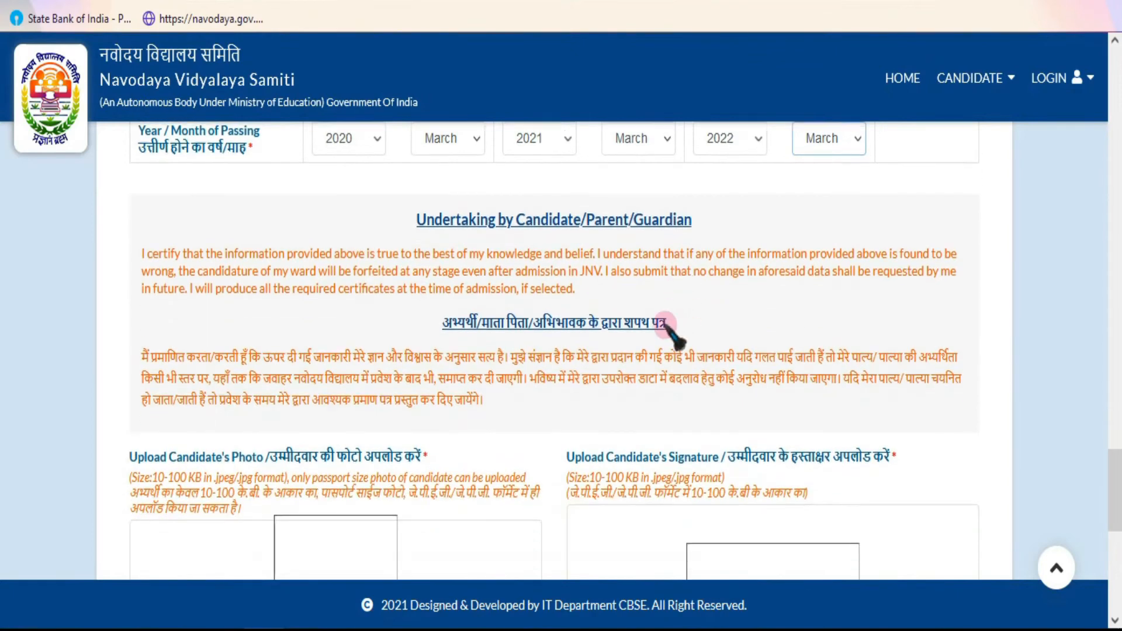
scroll(511, 350, down, 2)
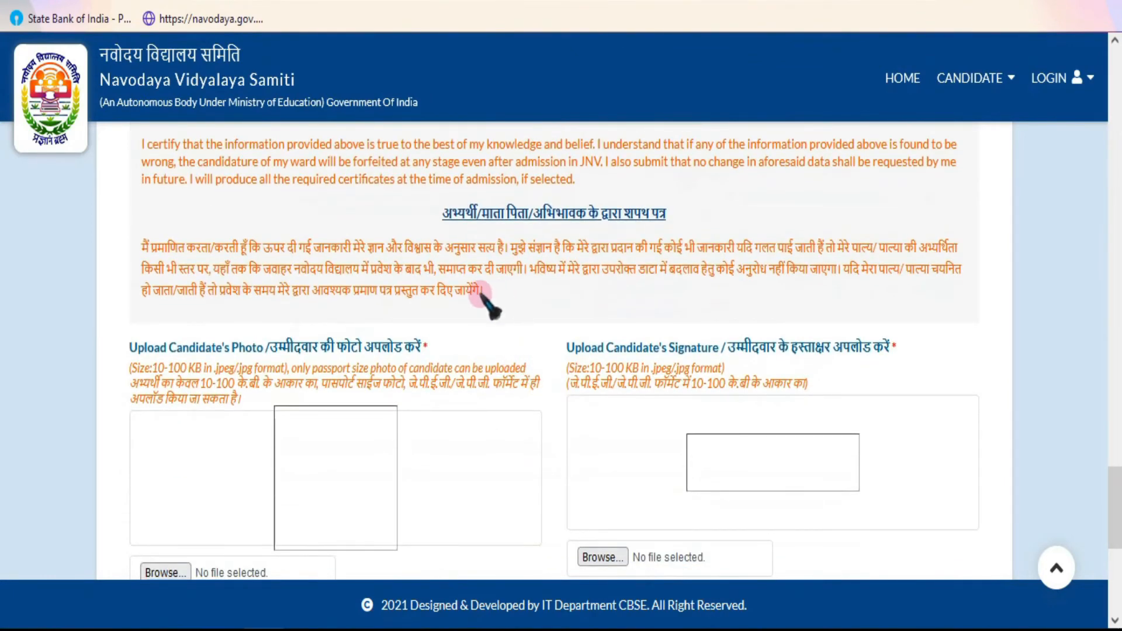
scroll(286, 329, down, 3)
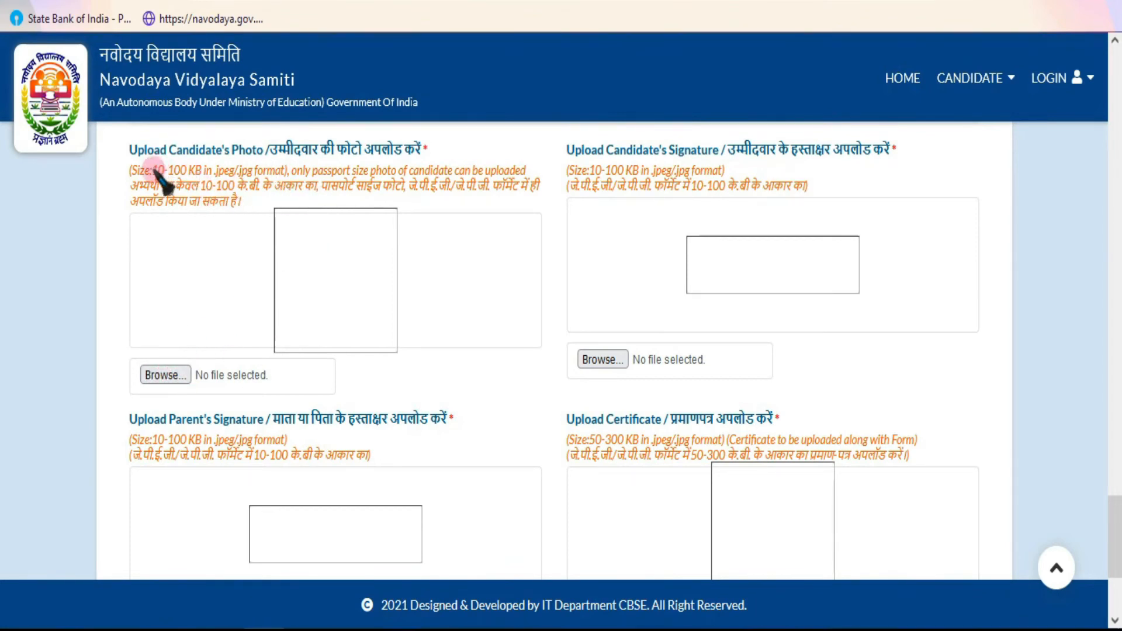
drag(153, 170, 174, 177)
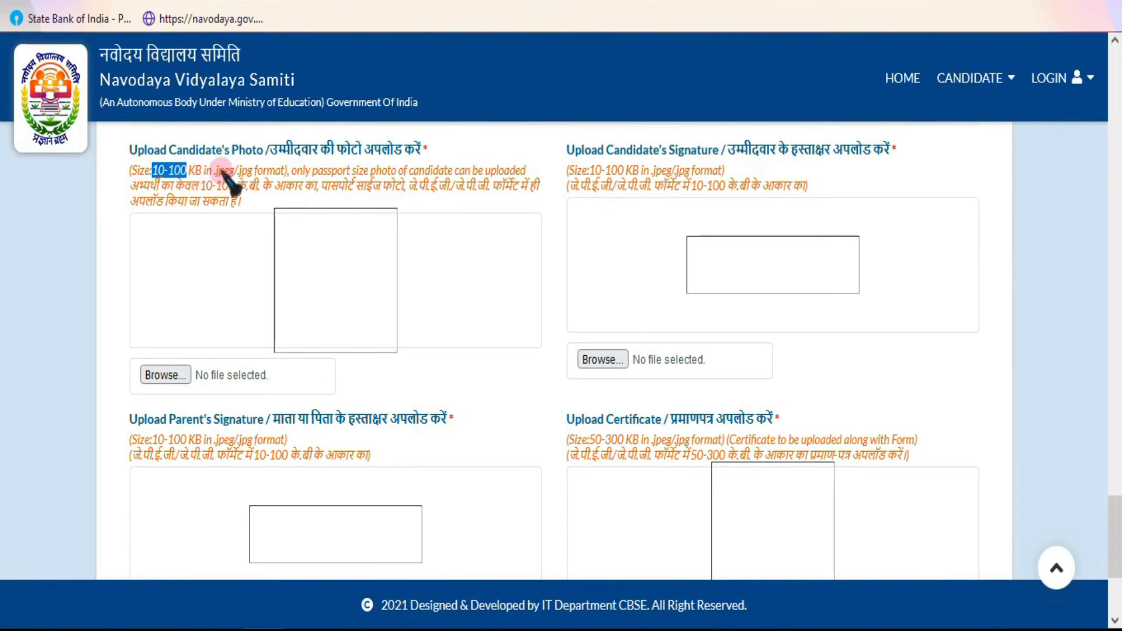
drag(215, 168, 278, 175)
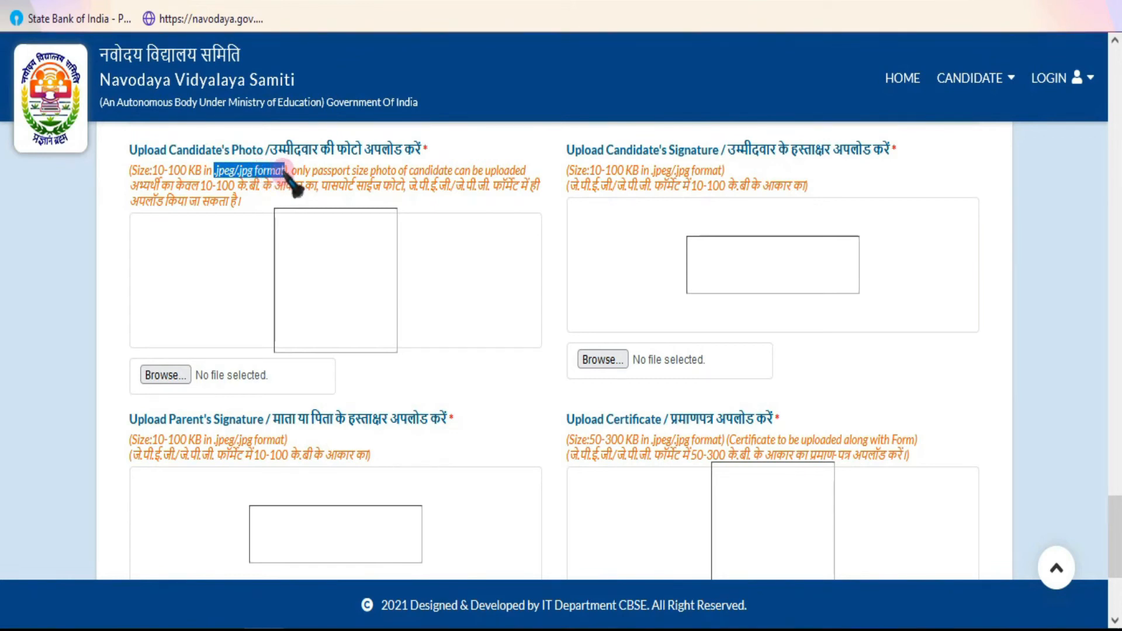
click(169, 375)
click(377, 272)
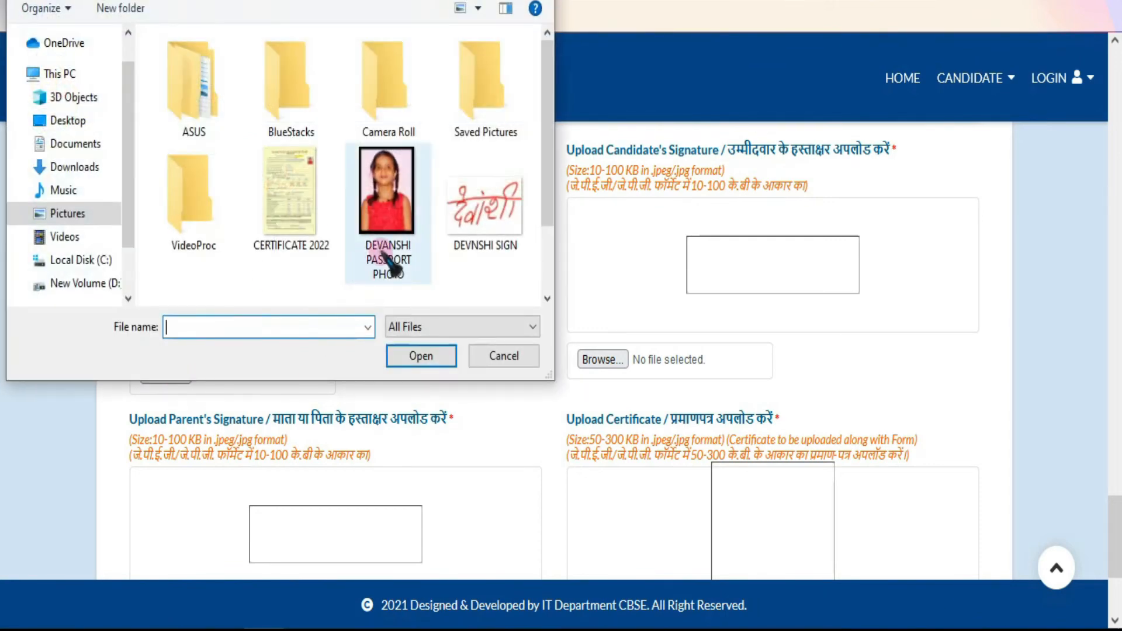
click(416, 358)
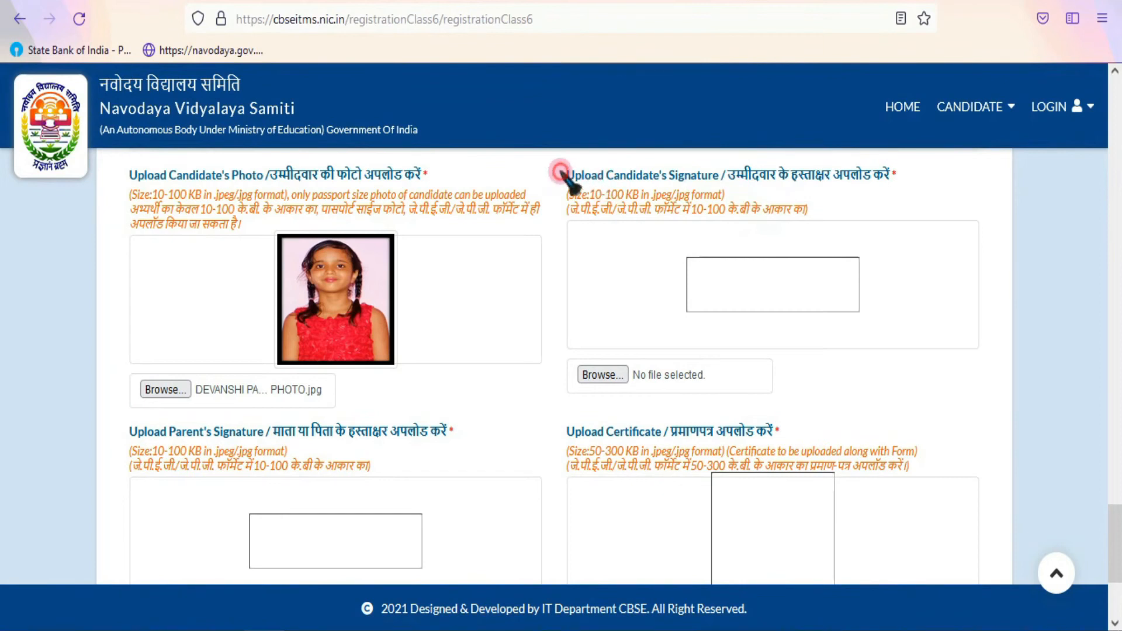
Step: Check the candidate signature's size and format requirements and attach the candidate's signature image from the Pictures folder
drag(561, 174, 722, 185)
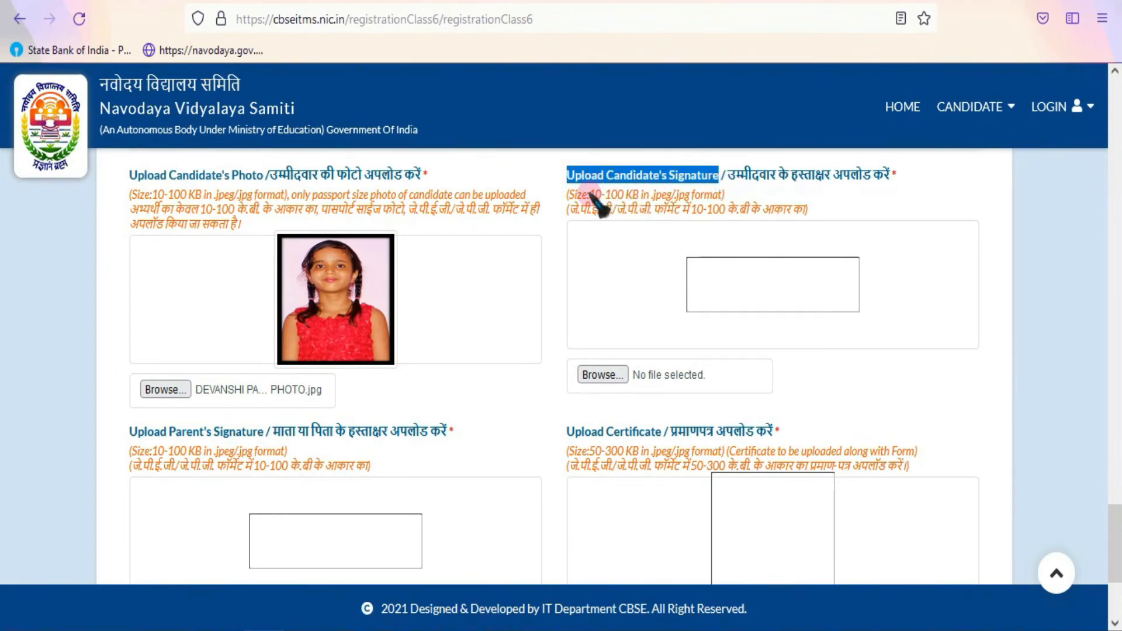
mouse_move(589, 195)
mouse_down()
mouse_move(702, 208)
mouse_move(704, 199)
mouse_up()
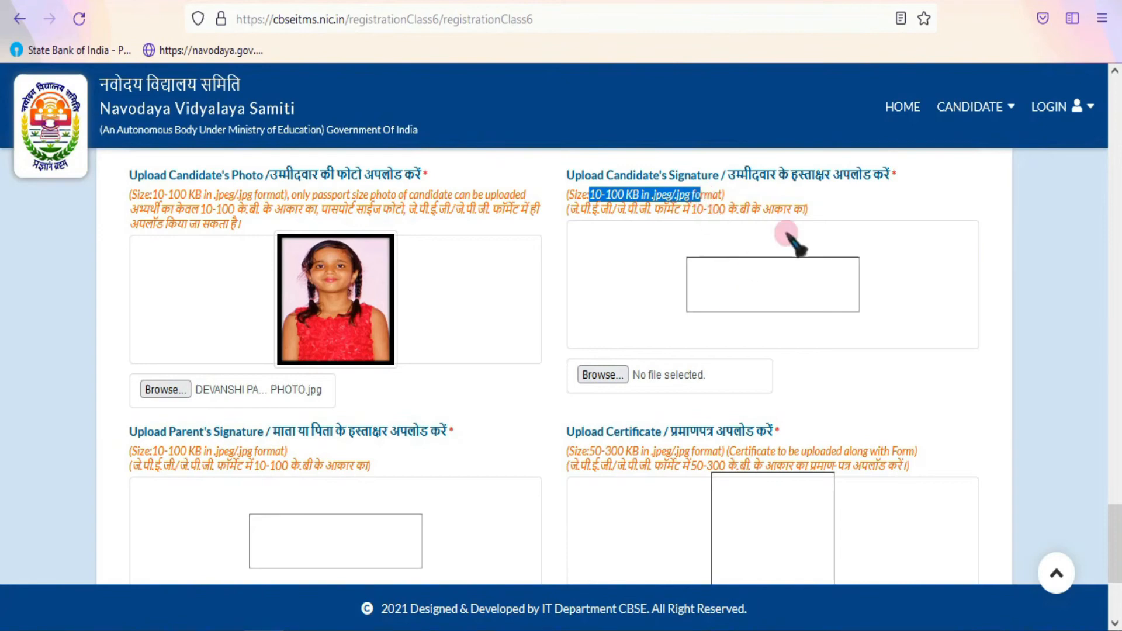
click(612, 369)
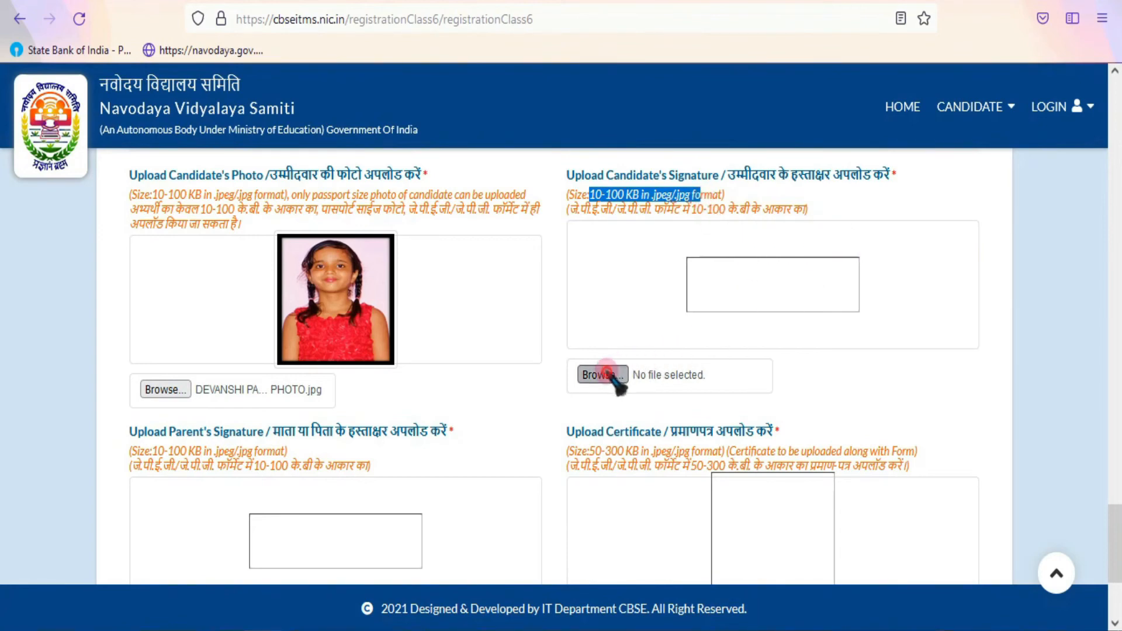
click(490, 246)
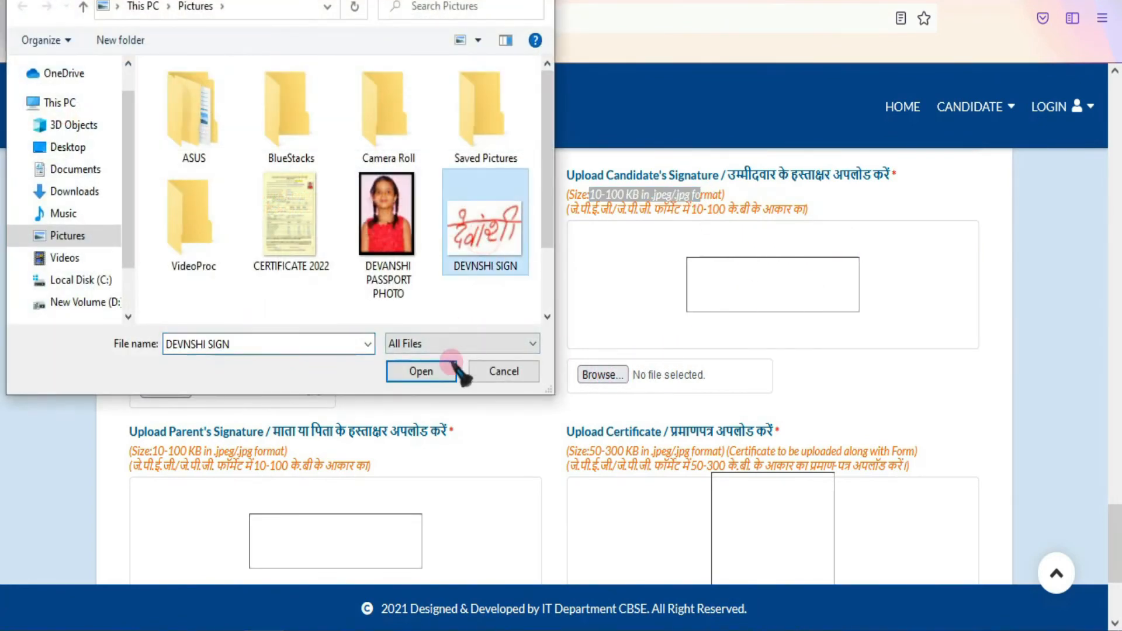
click(433, 371)
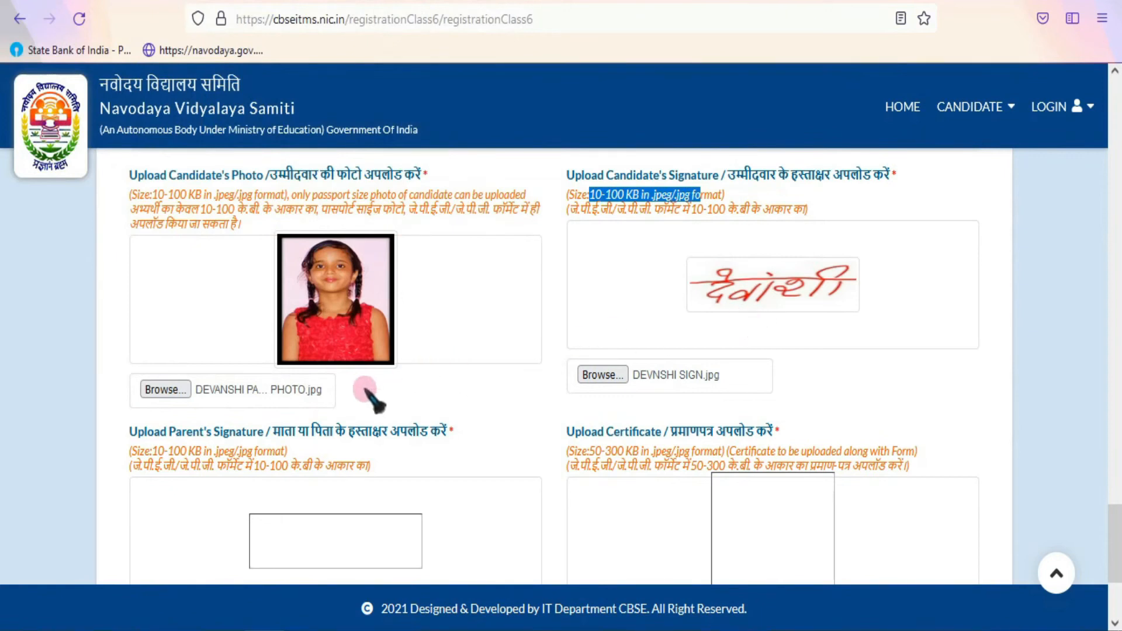
Step: Attach the parent's signature image from the Pictures folder to the parent's signature upload
scroll(367, 391, down, 2)
scroll(367, 398, down, 2)
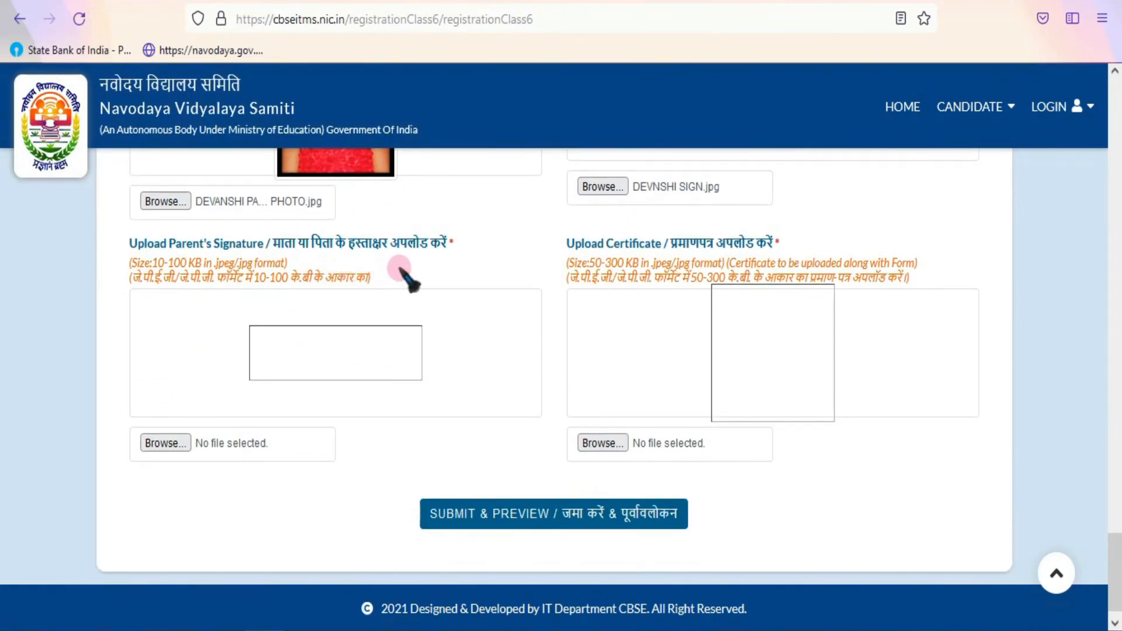
click(178, 445)
scroll(481, 257, down, 2)
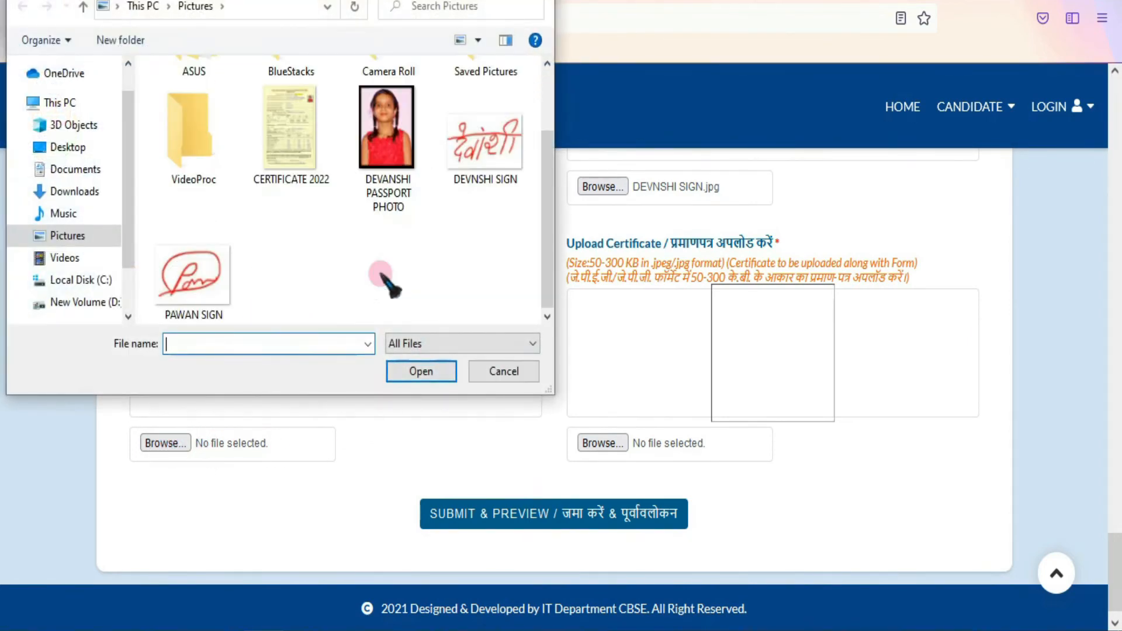
click(193, 274)
click(419, 371)
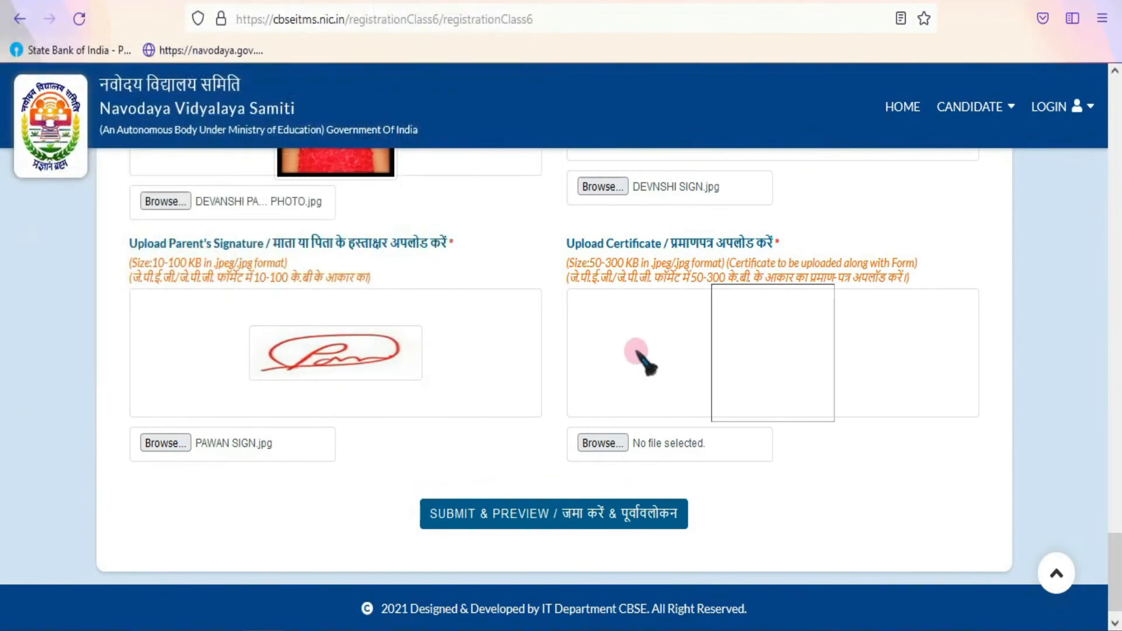
Step: Check the certificate's required file size and attach CERTIFICATE 2022 from the Pictures folder to the certificate upload
drag(563, 242, 773, 245)
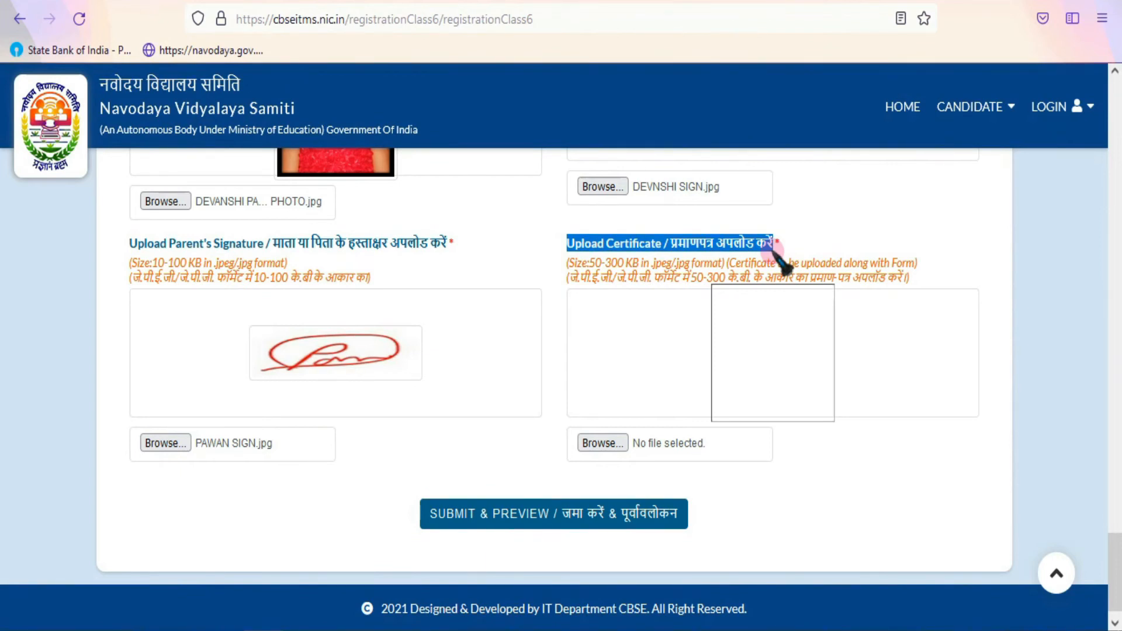
drag(591, 261, 647, 266)
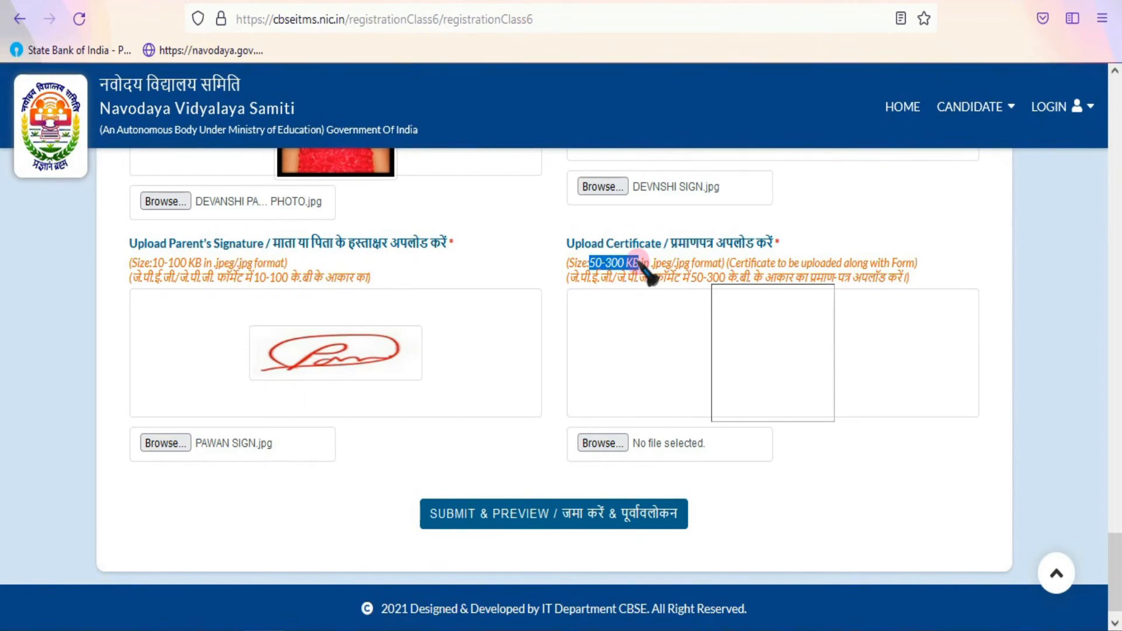
click(605, 445)
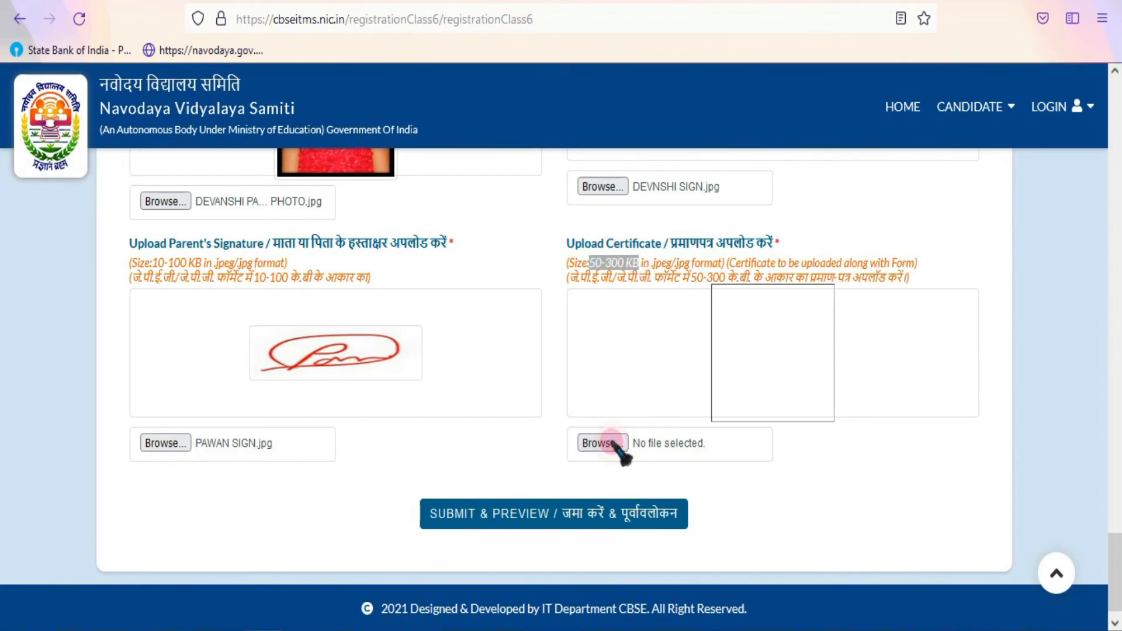
click(307, 248)
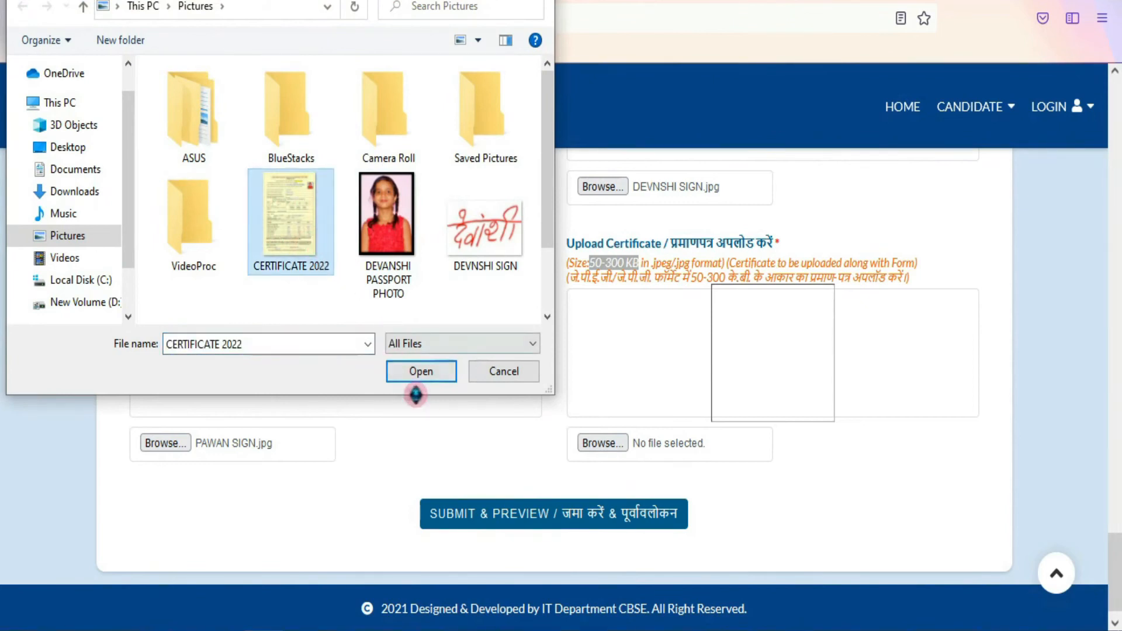
click(421, 372)
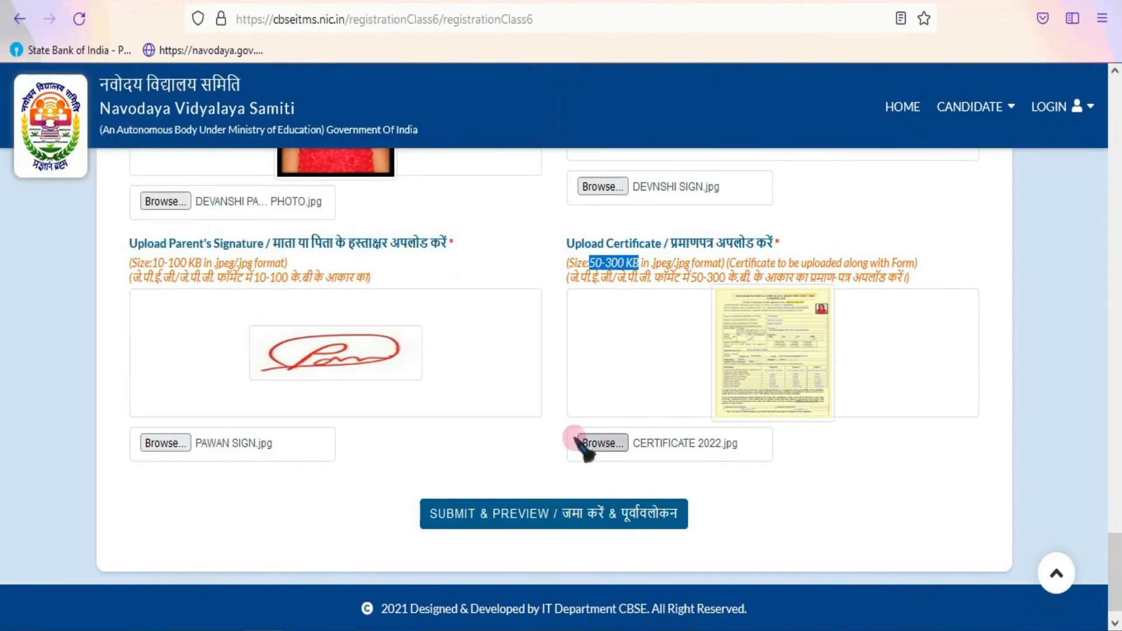
scroll(351, 485, down, 1)
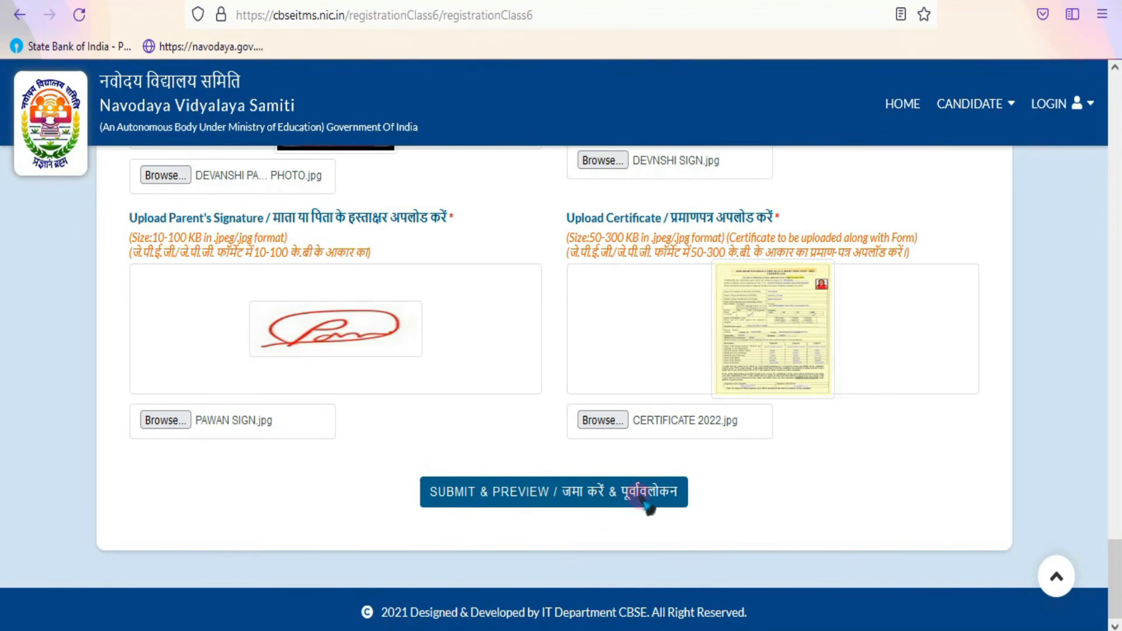
Step: Submit the completed registration form for preview and review the candidate's personal details in the registration preview
click(560, 494)
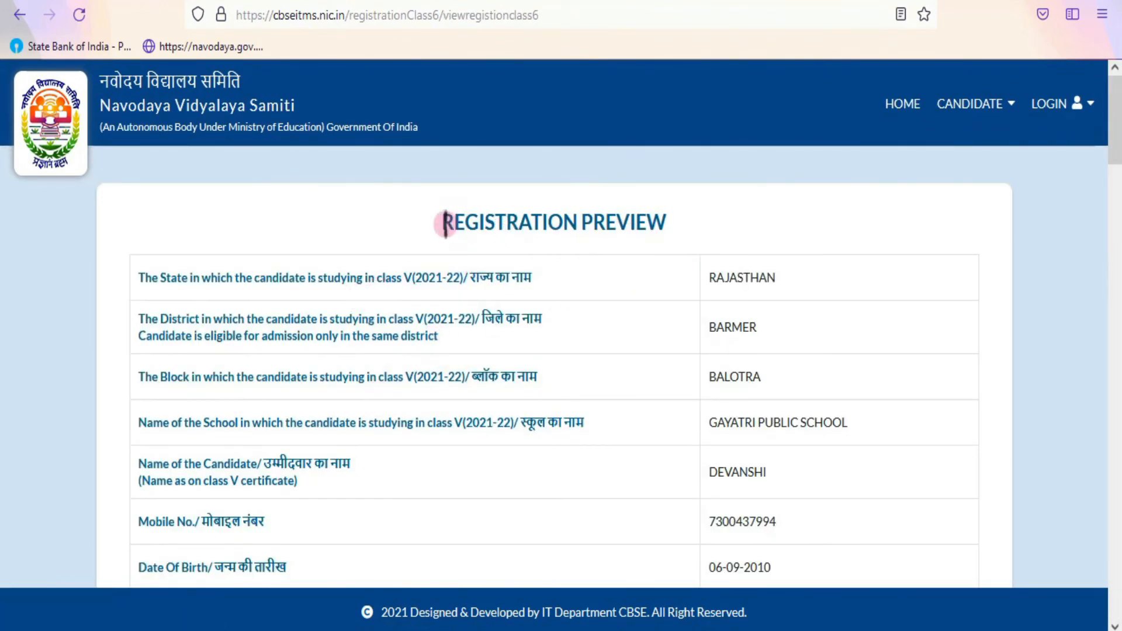
drag(444, 223, 672, 225)
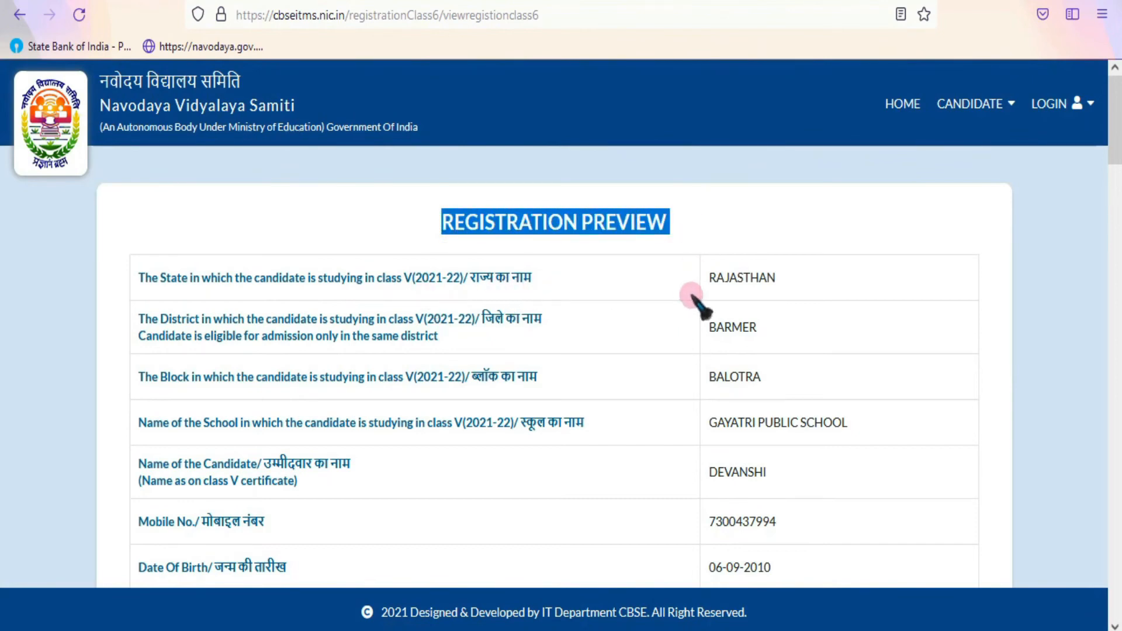
scroll(694, 298, down, 6)
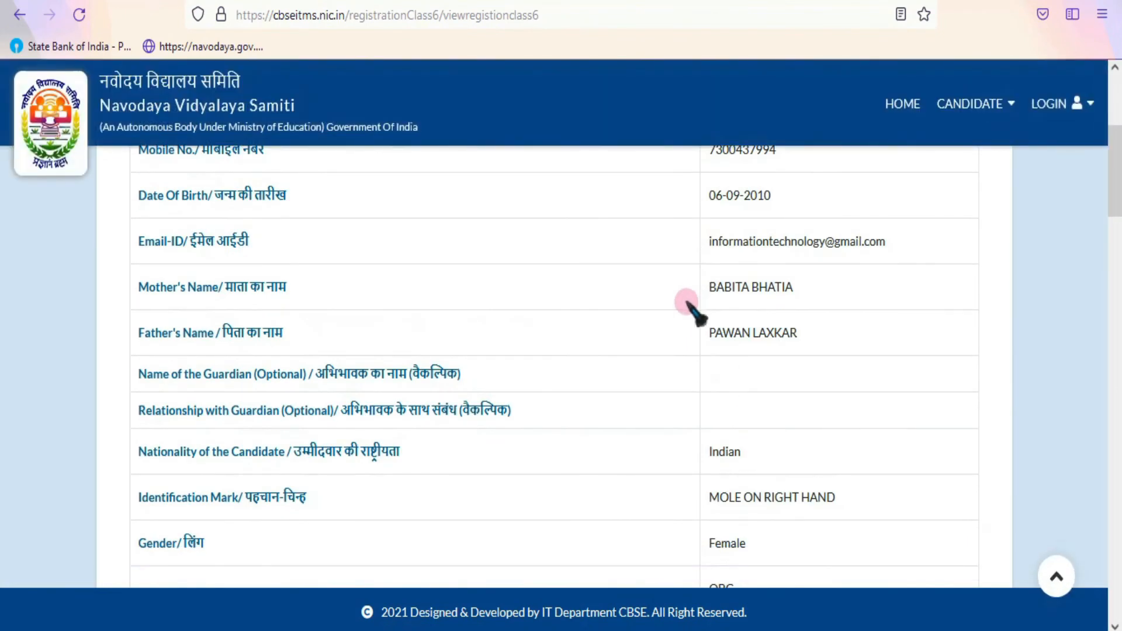
scroll(696, 312, down, 2)
scroll(696, 313, down, 2)
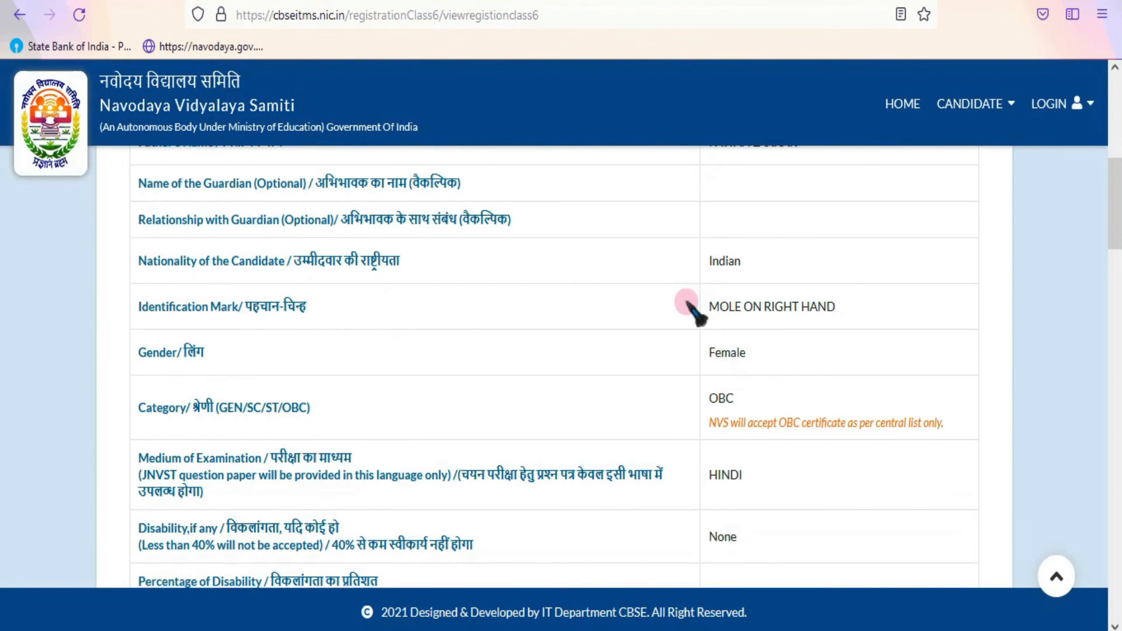
scroll(585, 339, down, 5)
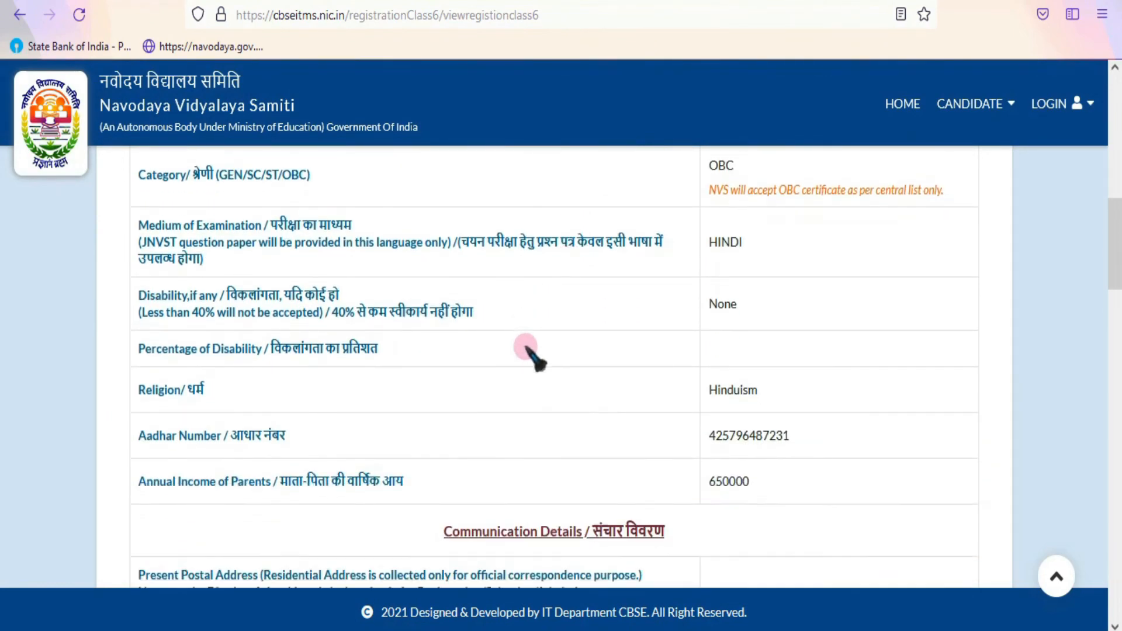
scroll(533, 356, down, 1)
scroll(533, 356, down, 4)
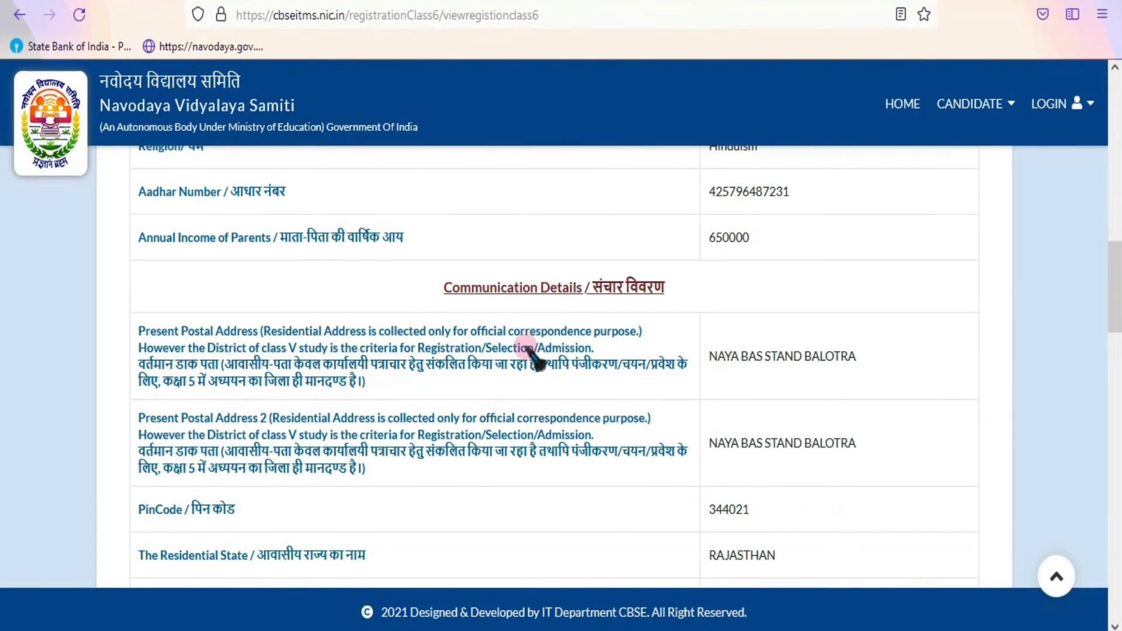
Step: Review the communication details, previous school details, undertaking, and uploaded photo, signatures and certificate in the preview
scroll(533, 356, down, 12)
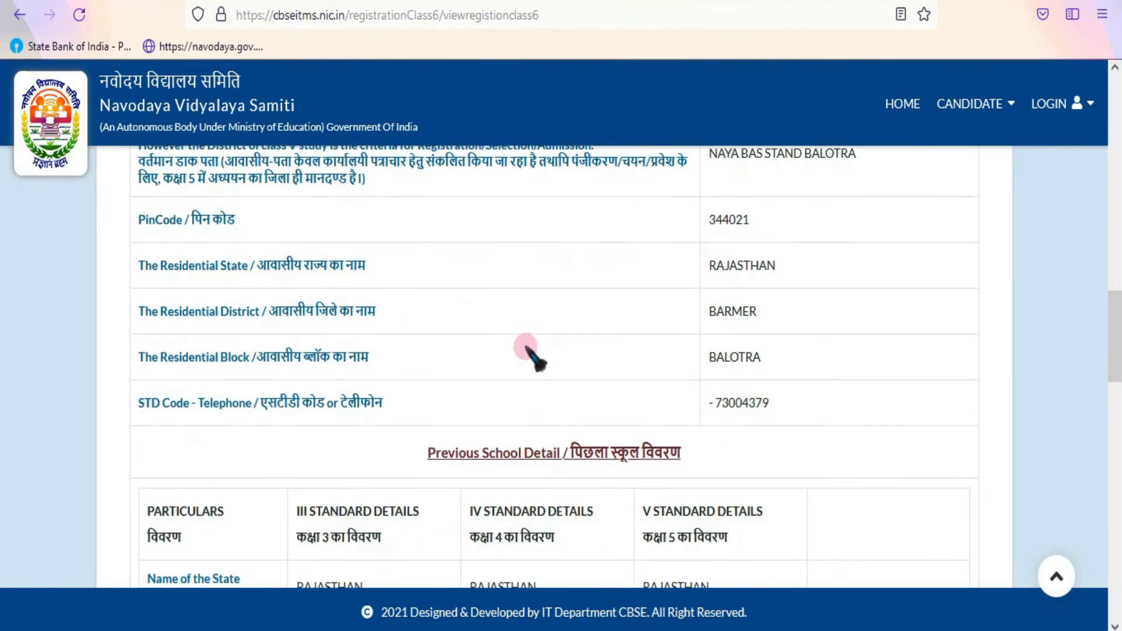
scroll(581, 321, down, 6)
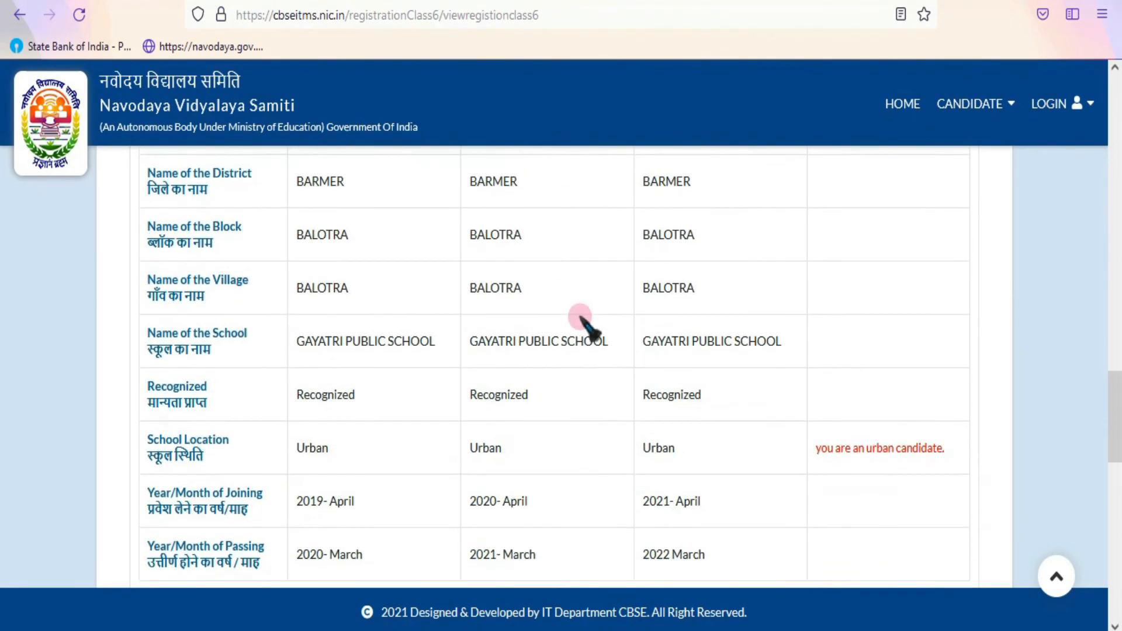
scroll(583, 321, down, 3)
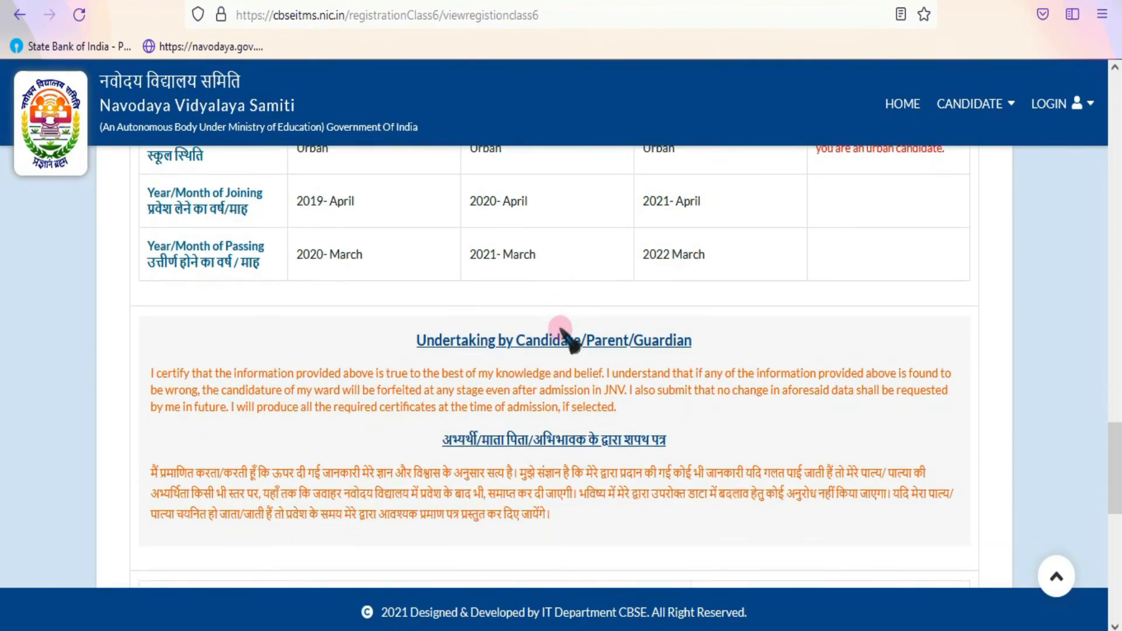
scroll(562, 330, down, 5)
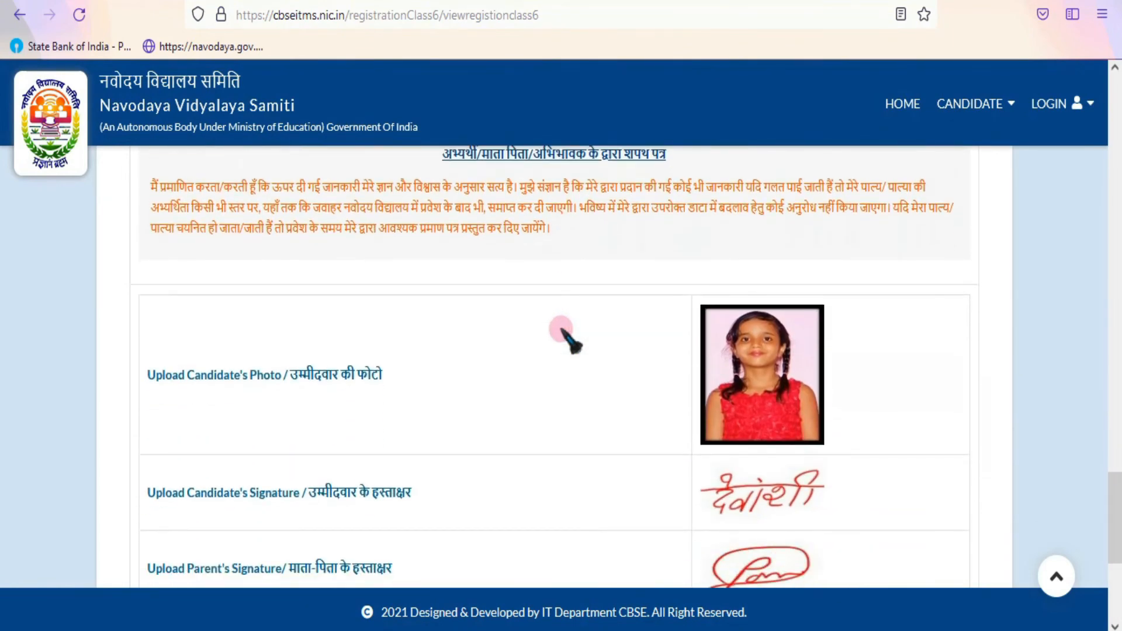
scroll(563, 329, down, 3)
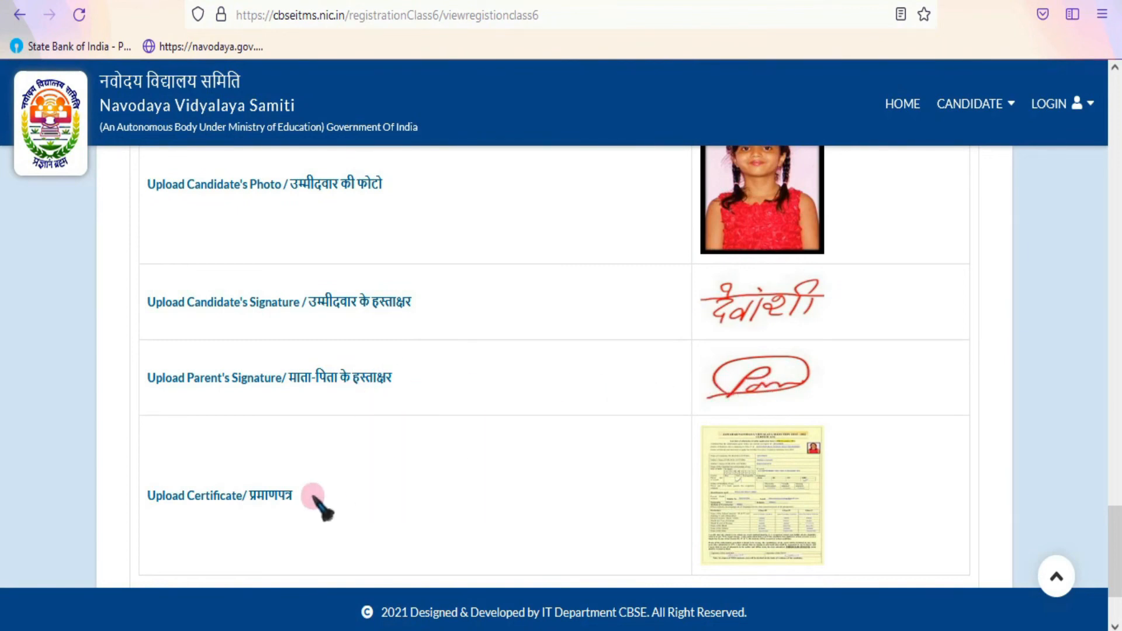
scroll(835, 471, down, 2)
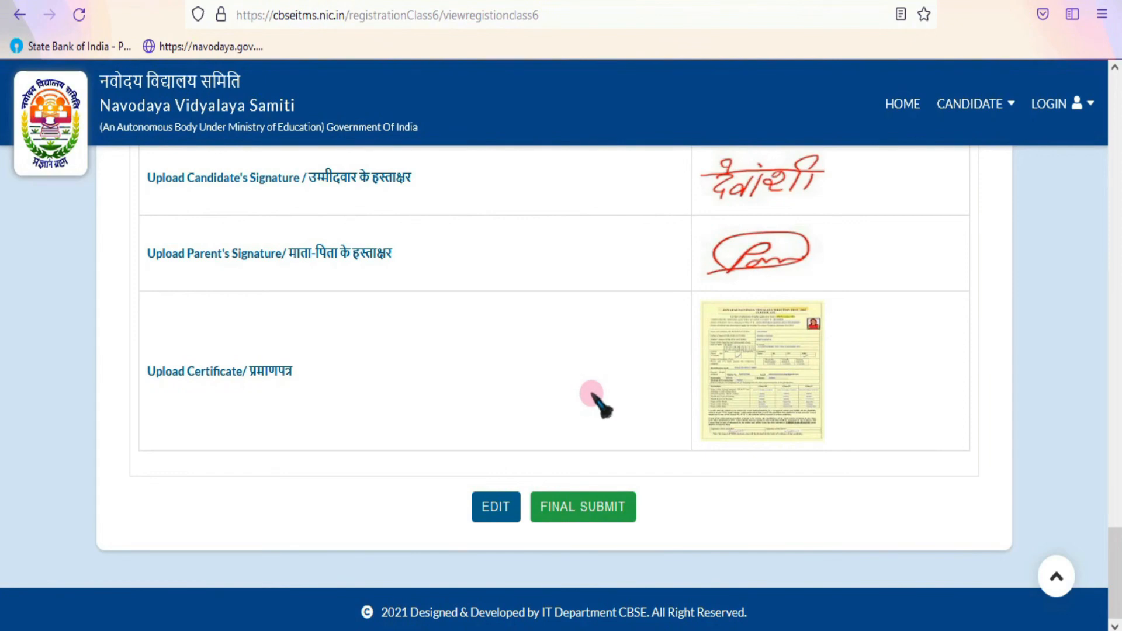
Step: Recheck the whole registration preview from the state and district entries through to the uploaded certificate before final submission
scroll(598, 404, up, 20)
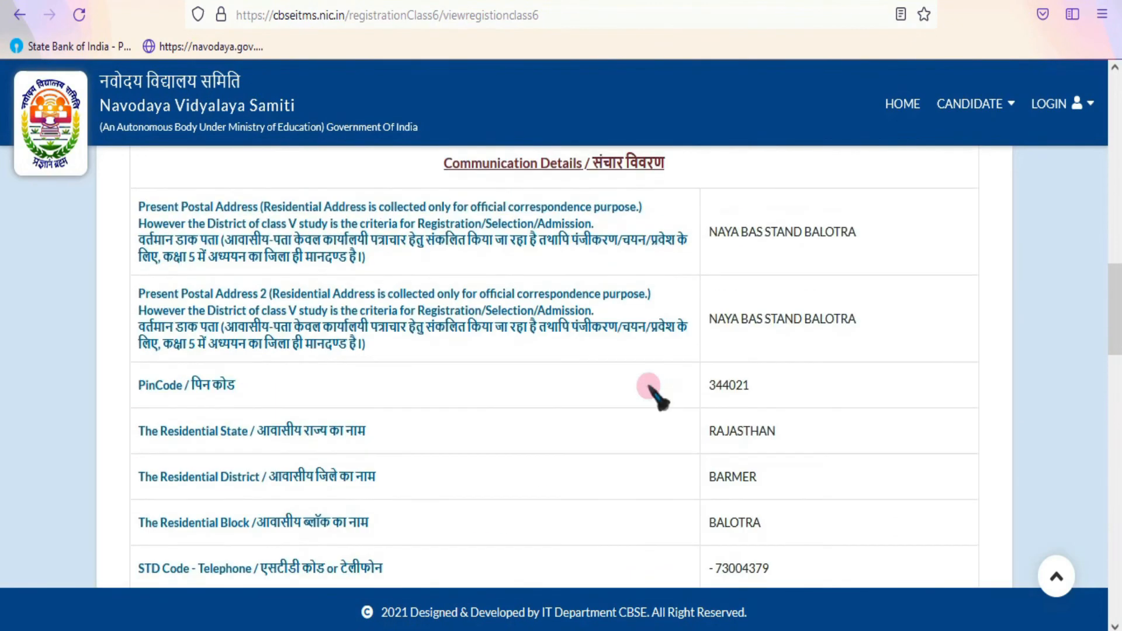
scroll(655, 394, up, 6)
scroll(656, 396, up, 5)
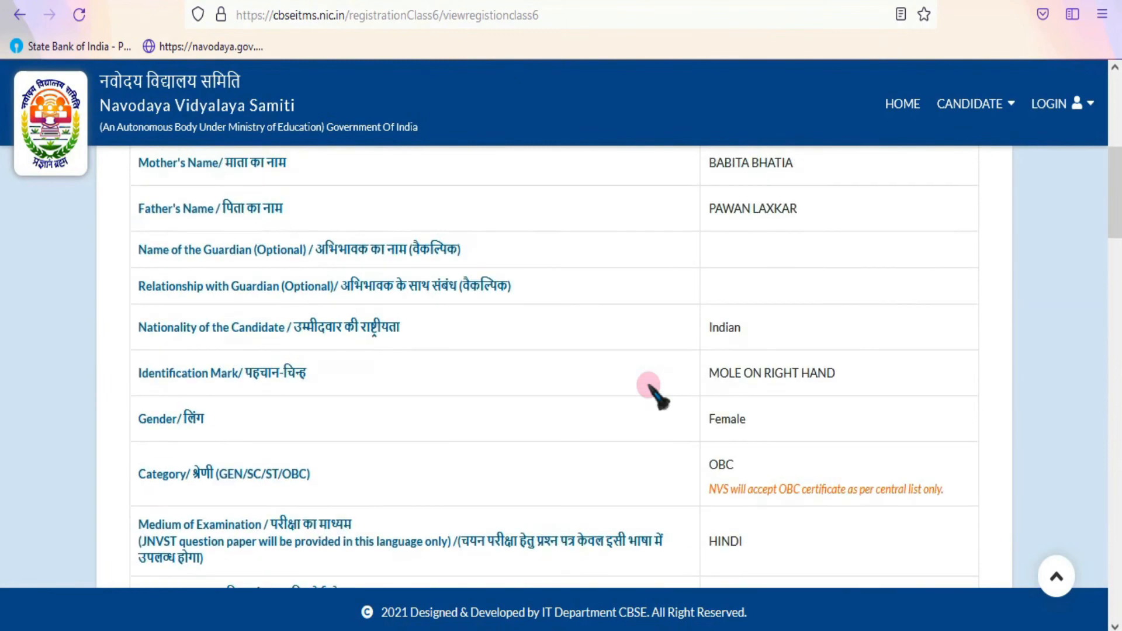
scroll(656, 395, up, 5)
scroll(656, 395, up, 4)
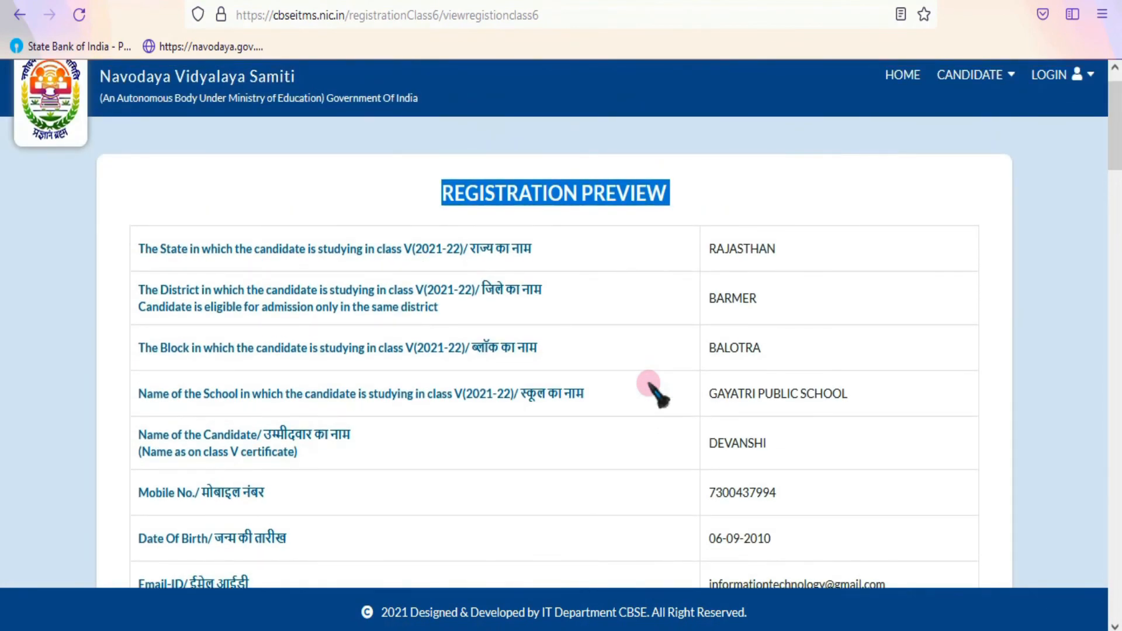
scroll(656, 395, down, 5)
scroll(655, 391, down, 8)
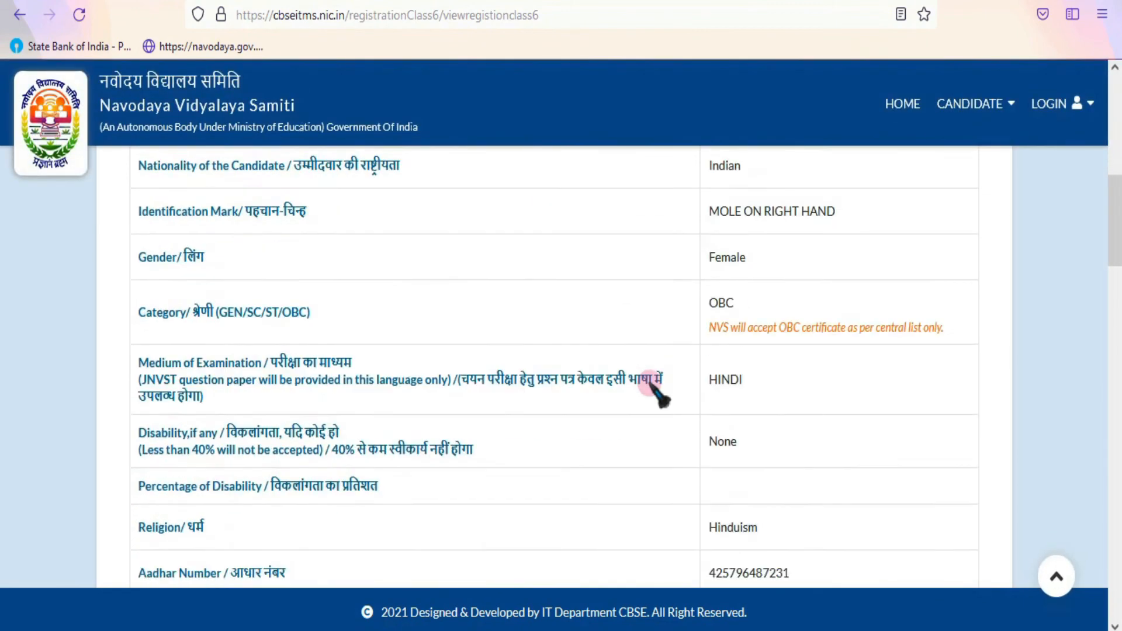
scroll(656, 395, down, 20)
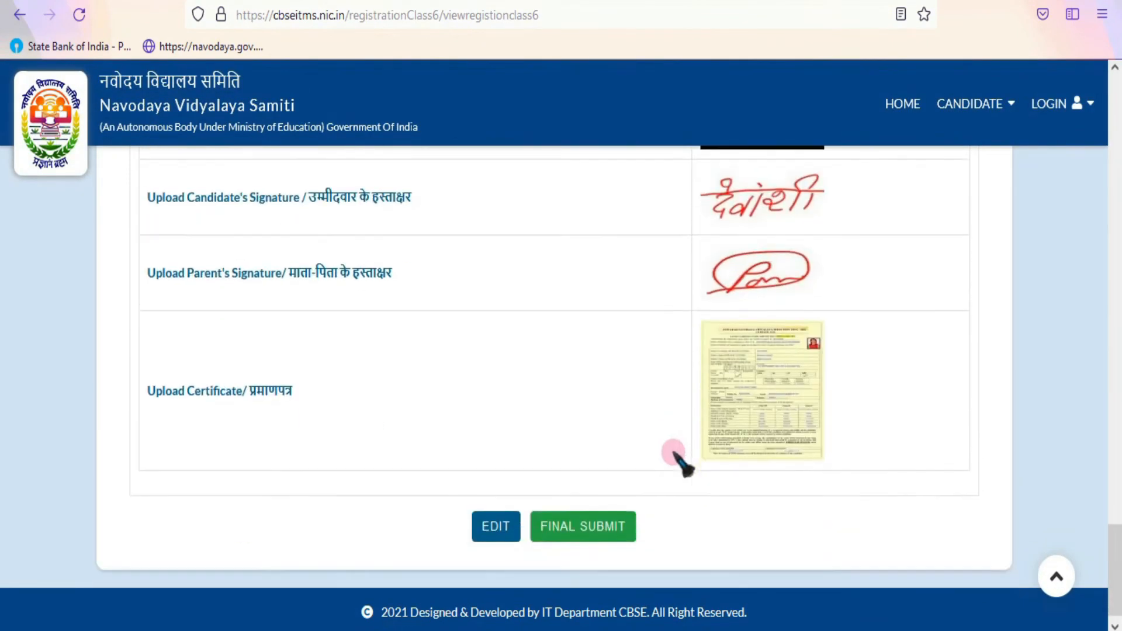